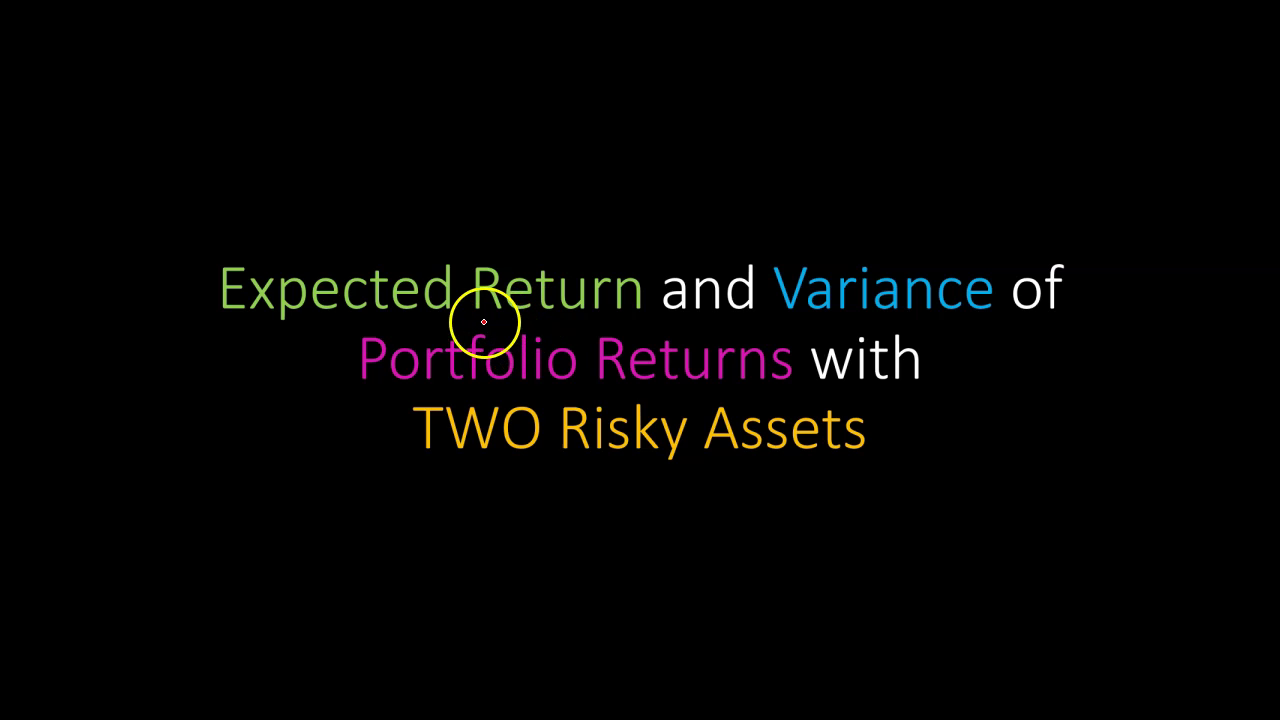
left_click_drag(460, 330, 496, 314)
left_click(795, 330)
left_click_drag(794, 337, 825, 314)
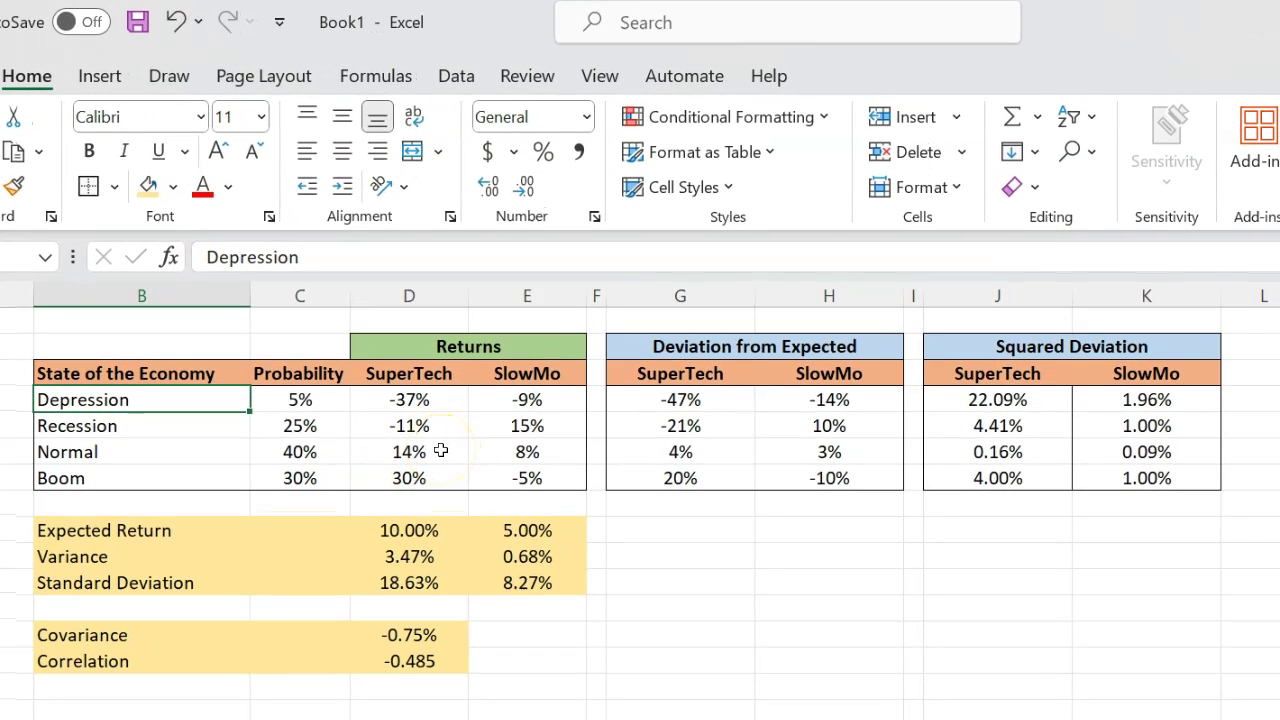
- Examine the economic states, their probabilities, the SuperTech and SlowMo returns, and the summary statistics including covariance and correlation
left_click(422, 375)
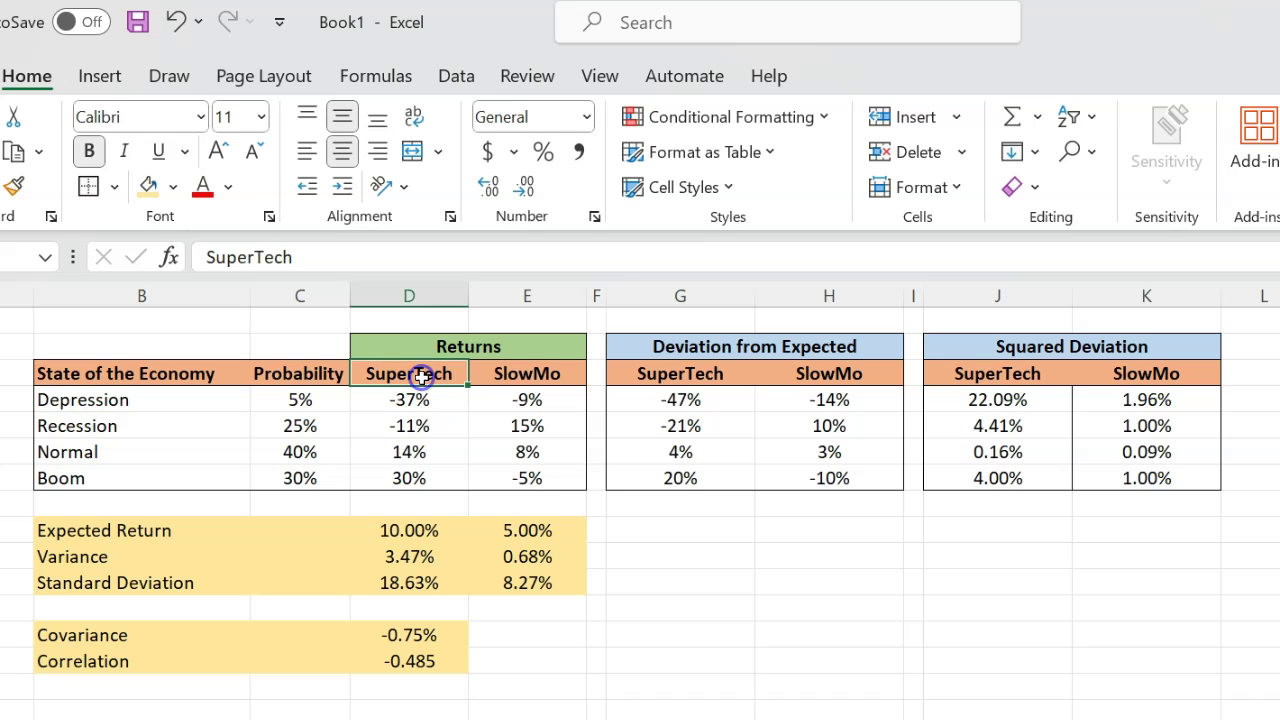
left_click(530, 374)
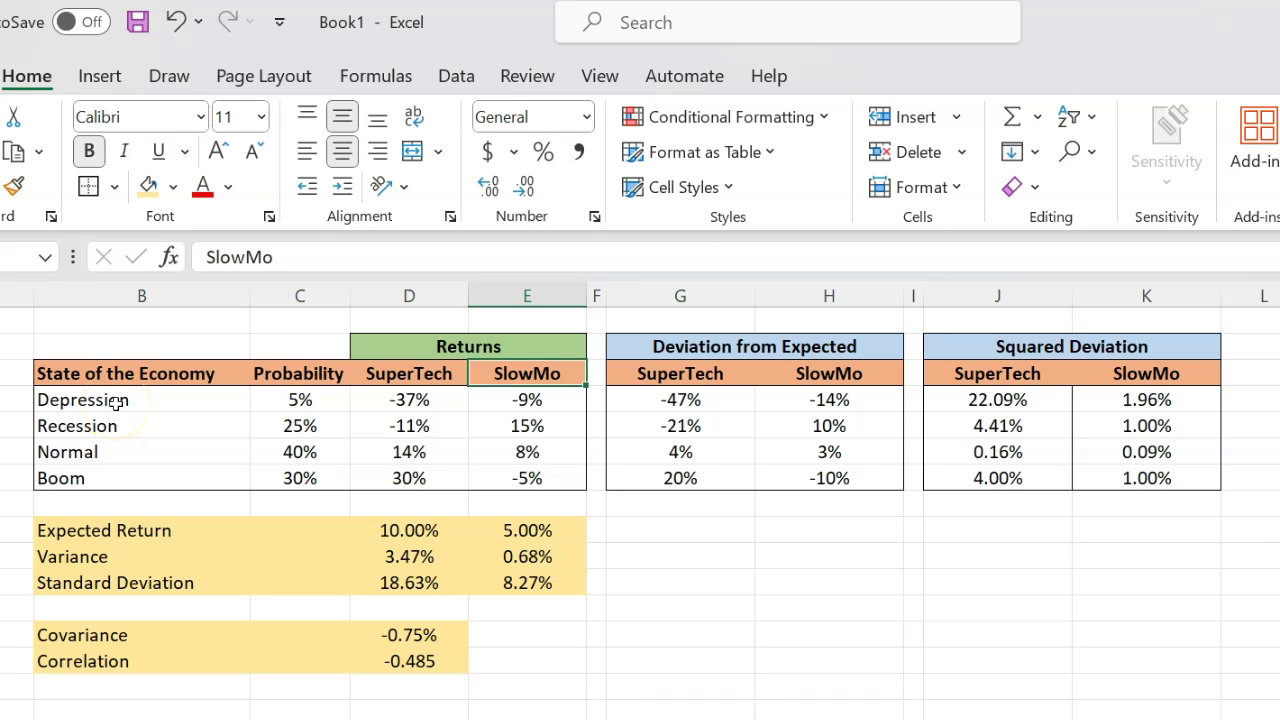
key("ctrl+Down")
key("ctrl+Left")
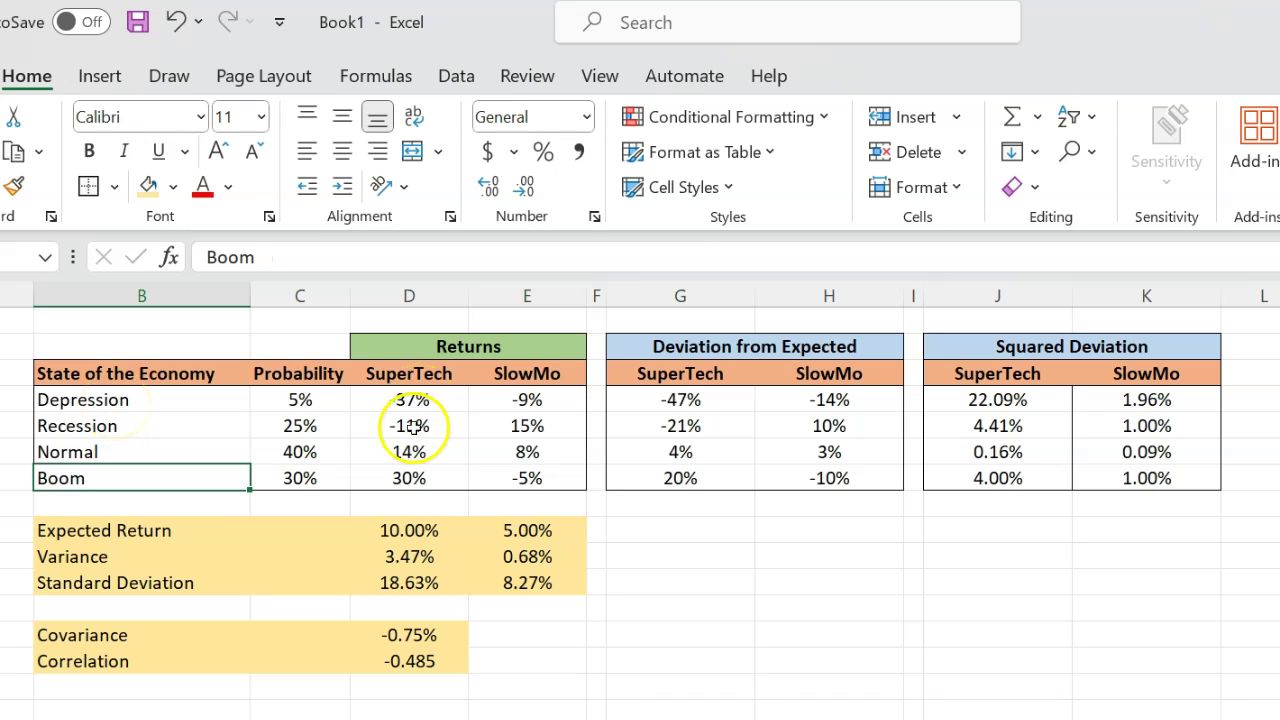
left_click(317, 404)
left_click_drag(316, 424, 314, 480)
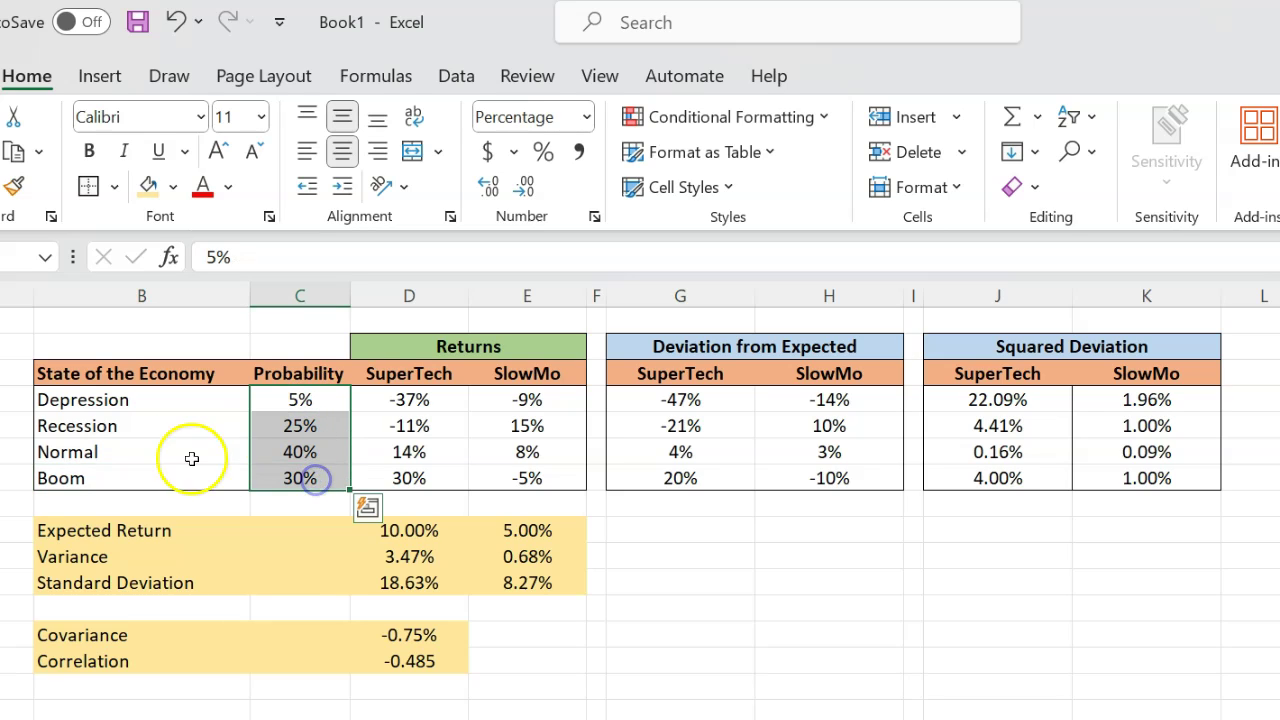
left_click(116, 430)
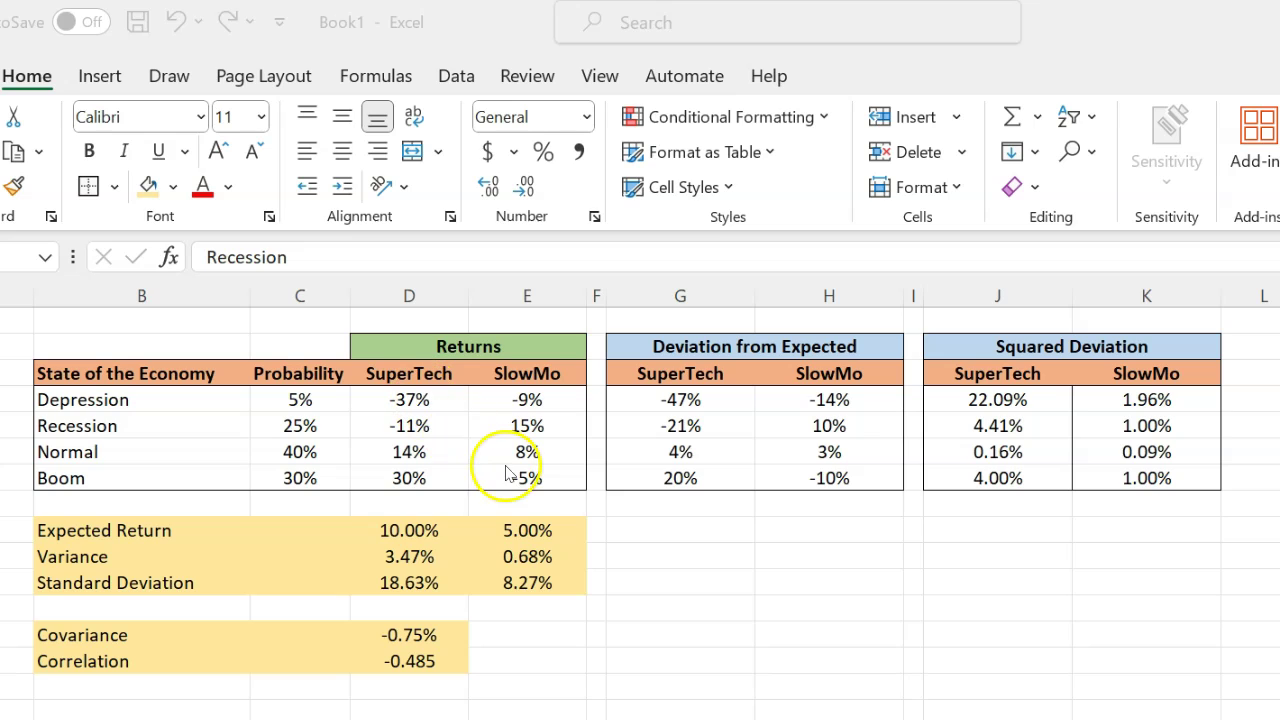
left_click(405, 660)
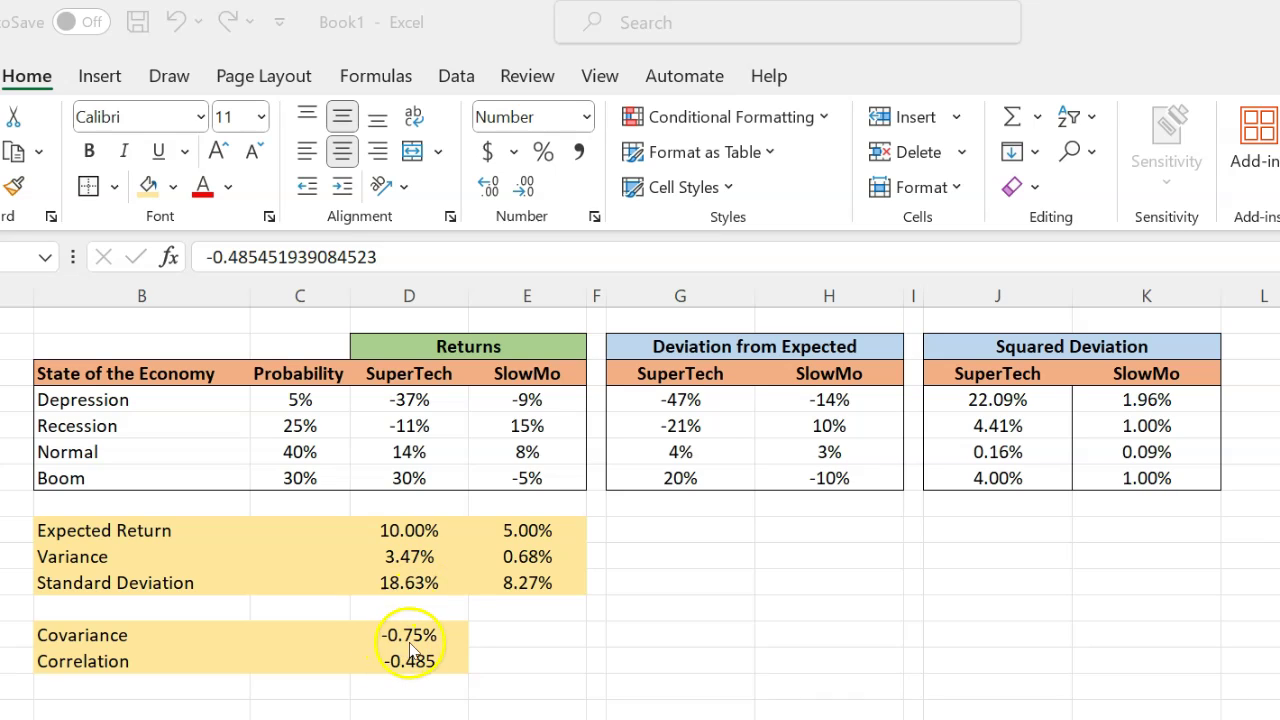
left_click(408, 400)
left_click(443, 566)
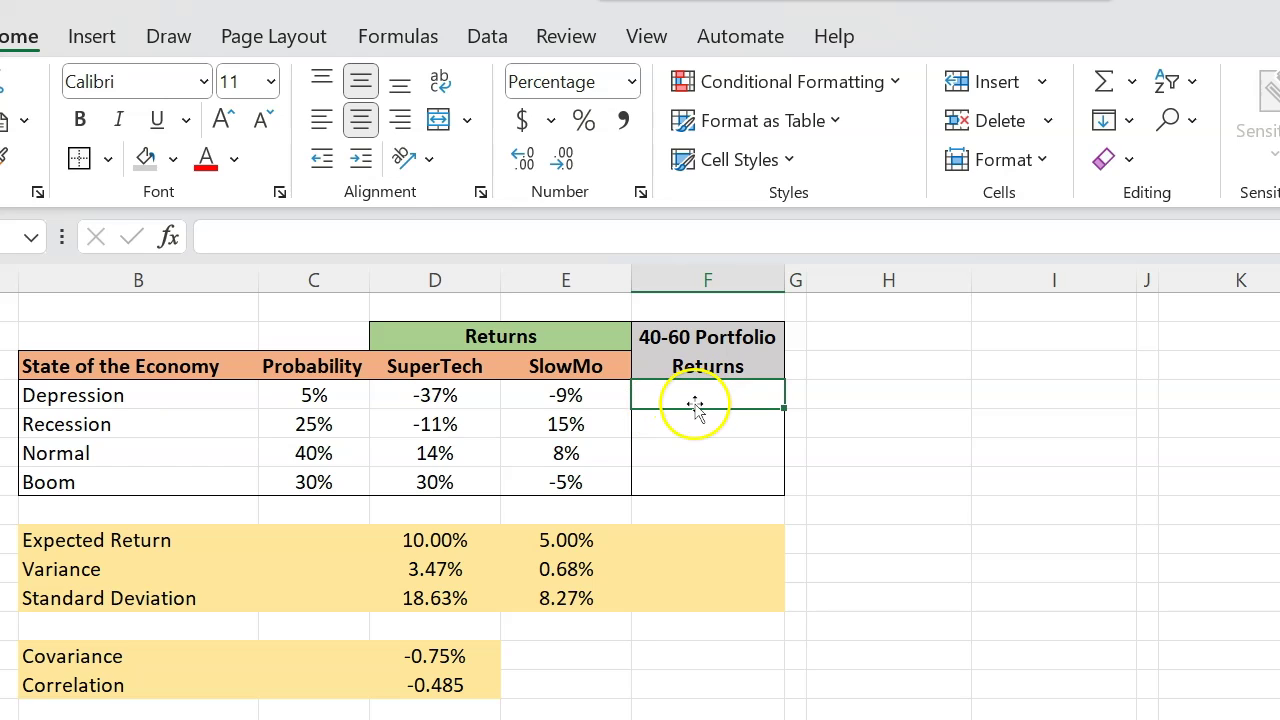
- Calculate the 40-60 portfolio return for the Depression state in F4 with =(0.40*D4)+(1-0.40)*E4
left_click(439, 395)
left_click(578, 396)
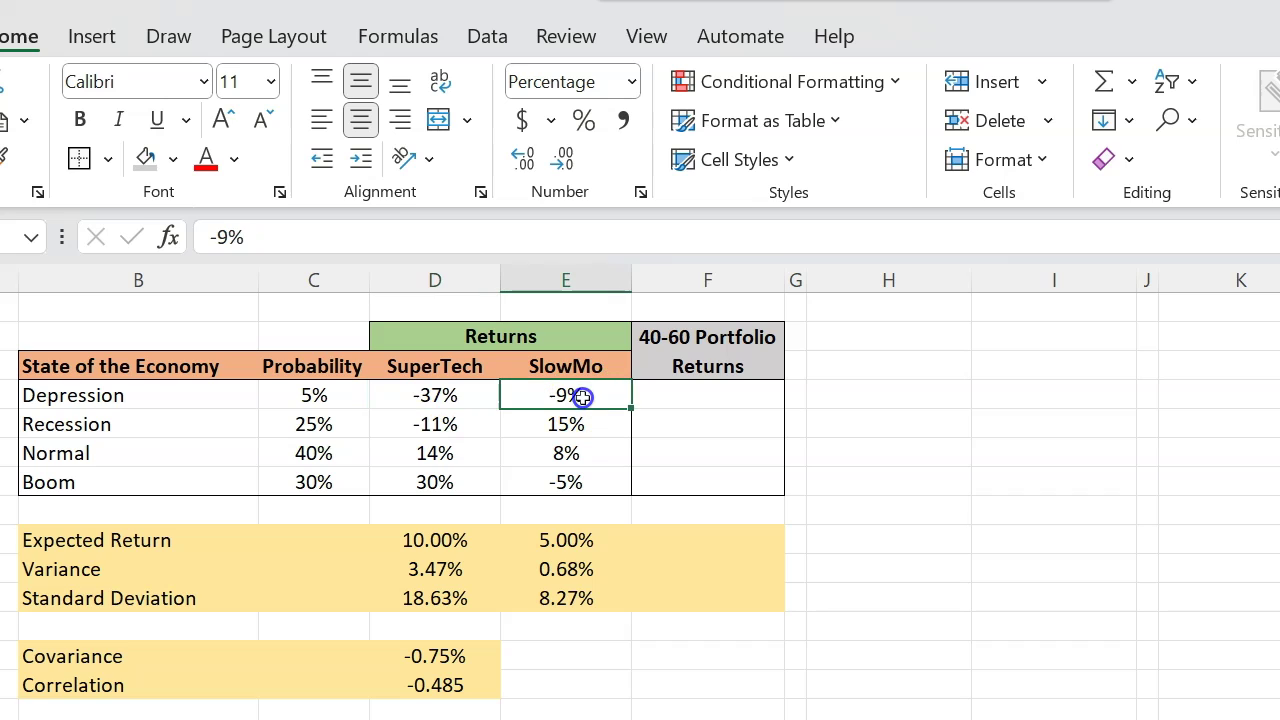
left_click(708, 392)
type("=")
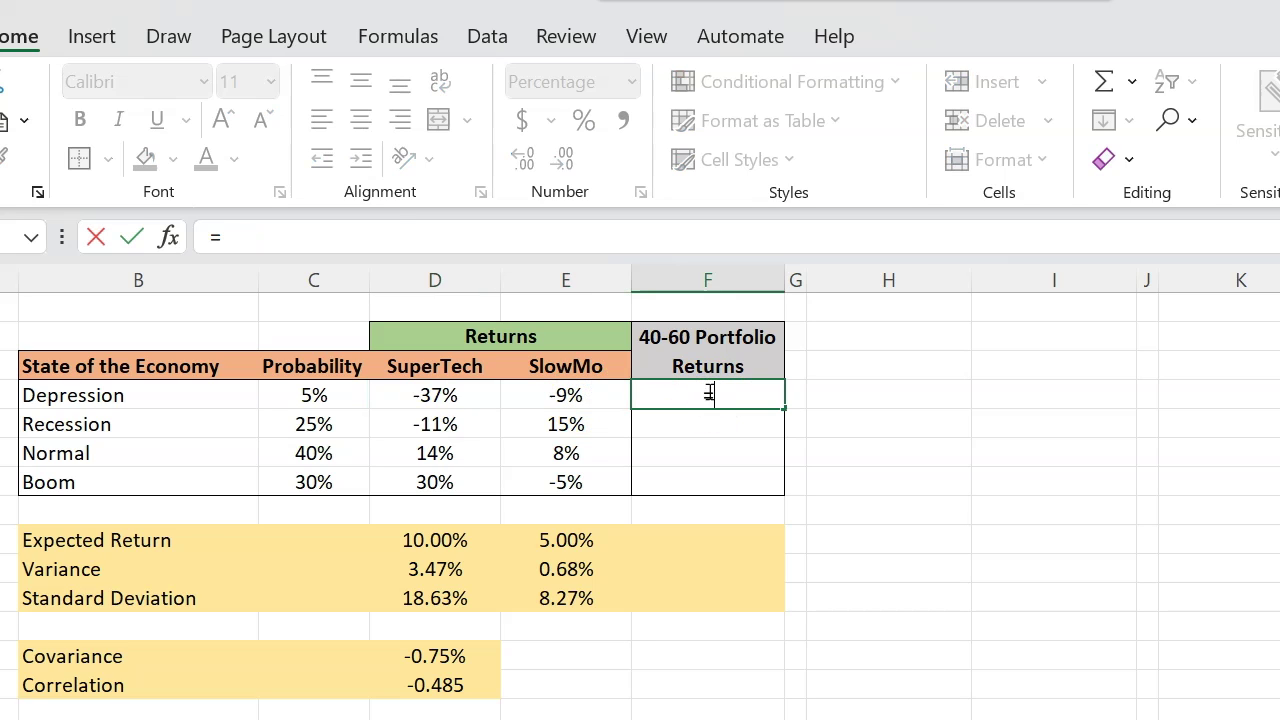
type("0.40")
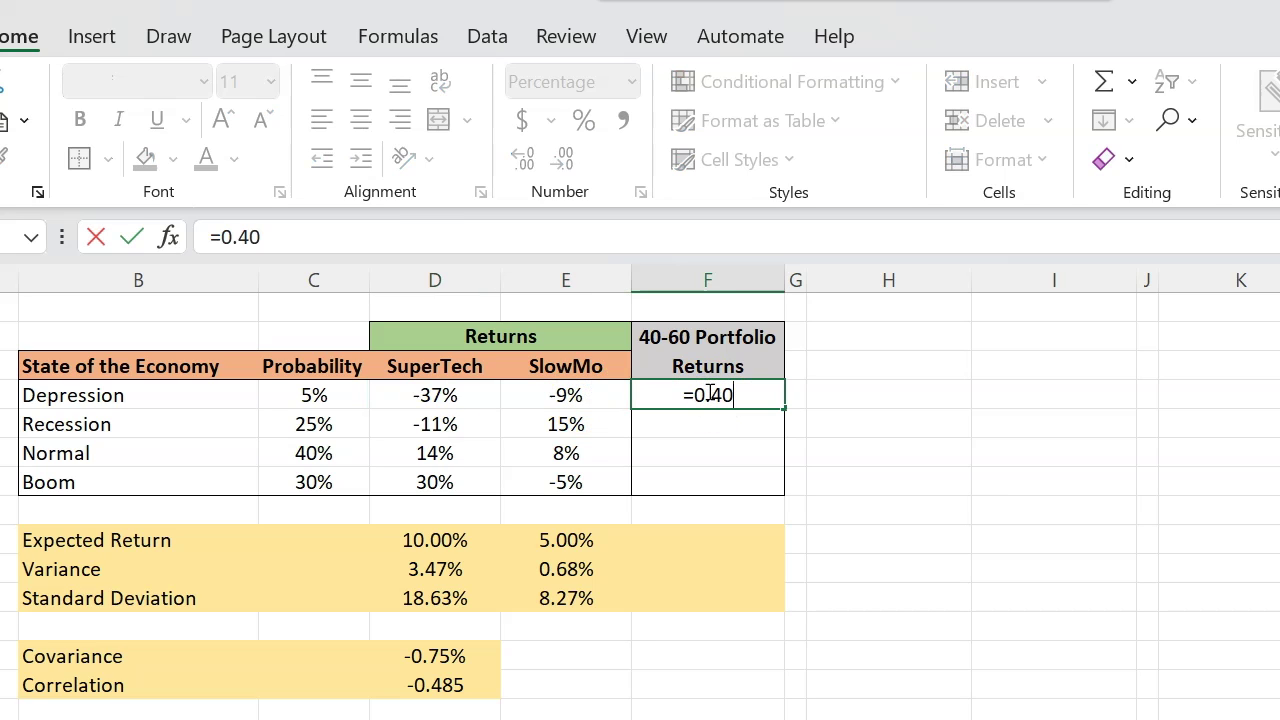
type("*")
left_click(425, 395)
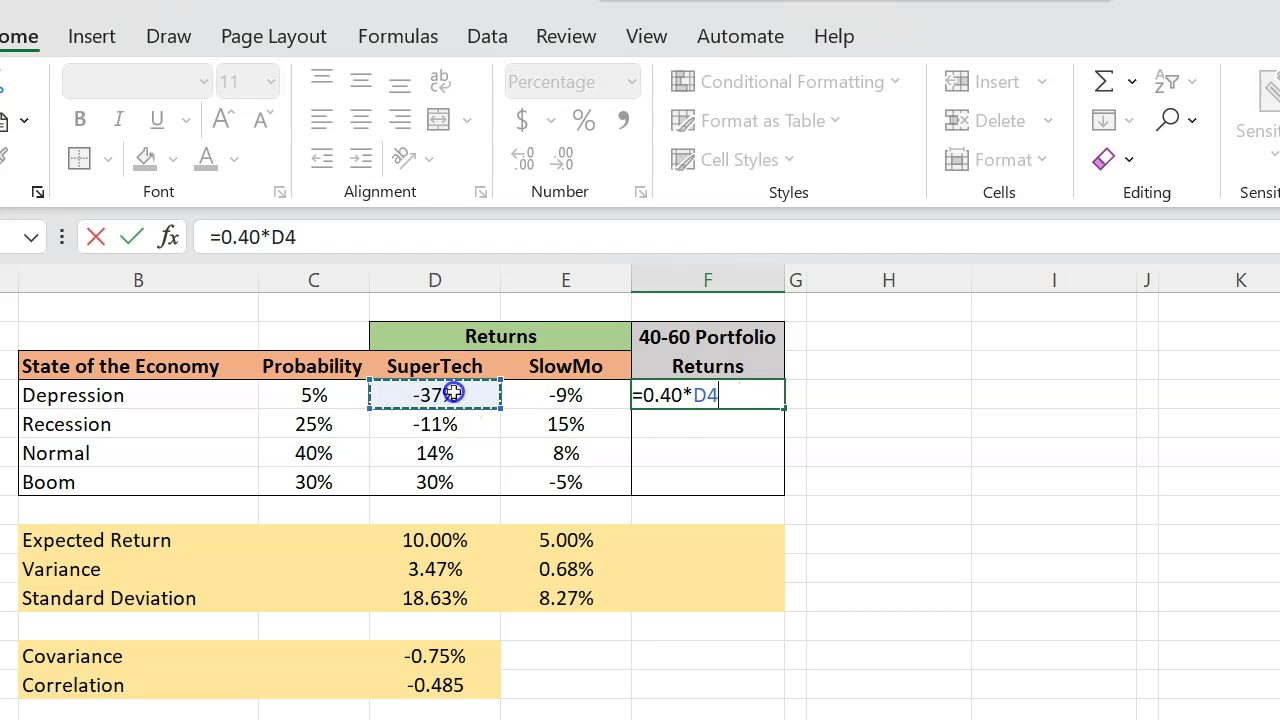
left_click(641, 395)
type("(0.40*D4")
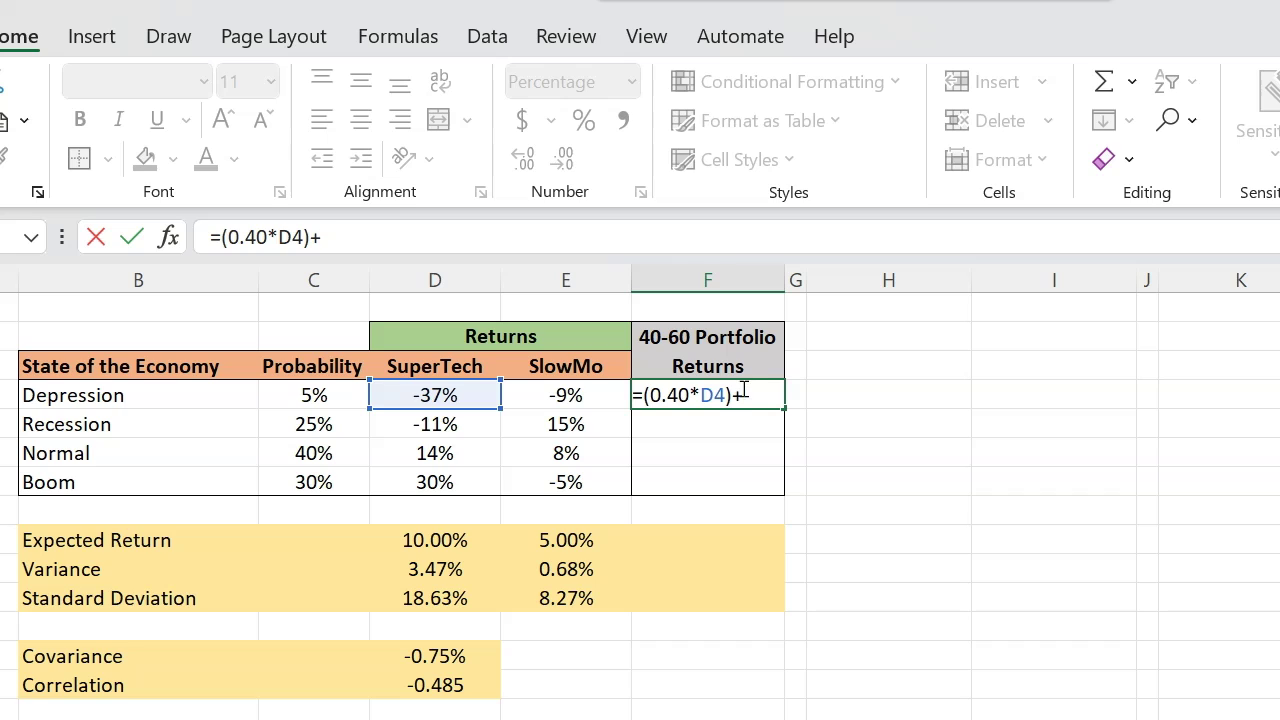
type(")+(1-0.40")
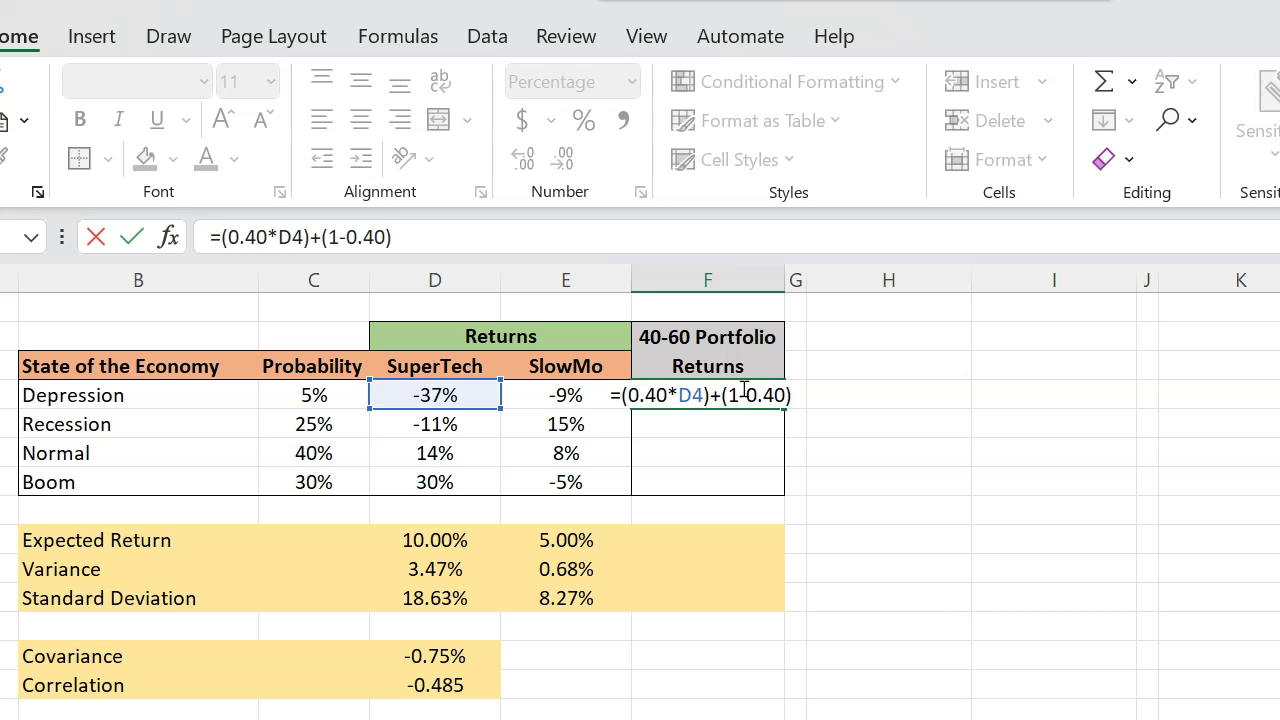
type(")*")
left_click(566, 397)
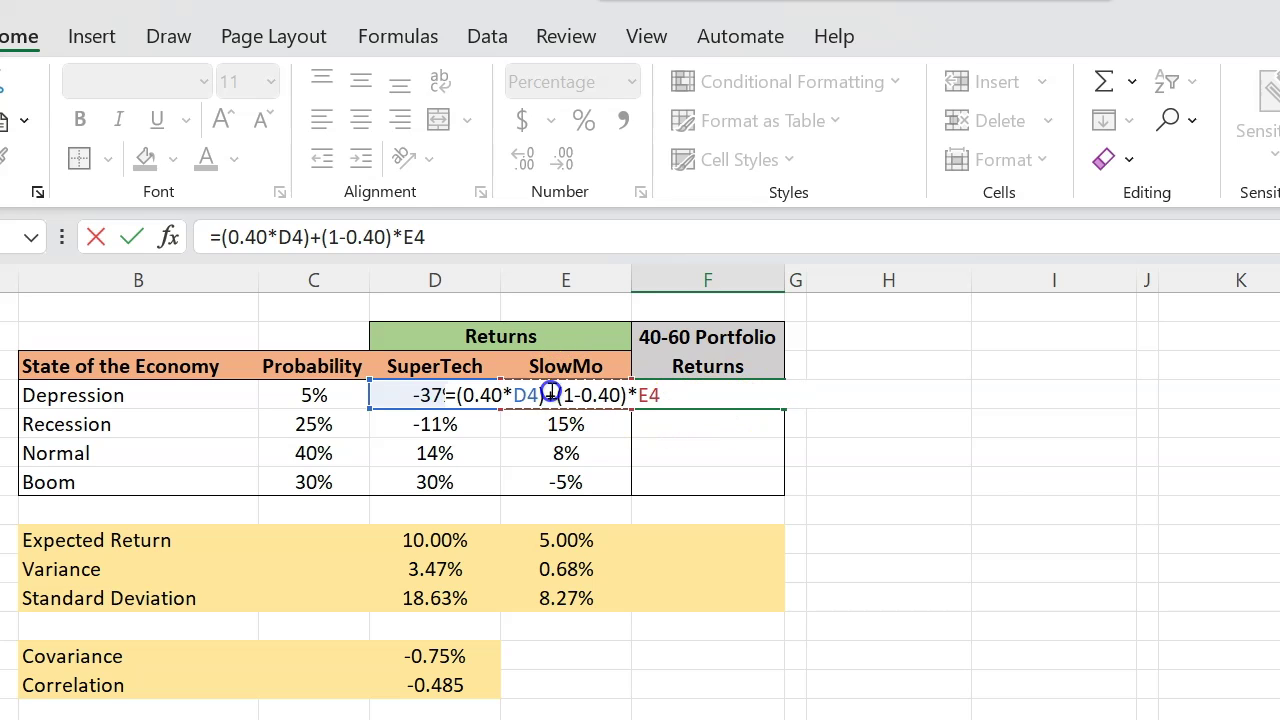
key("Return")
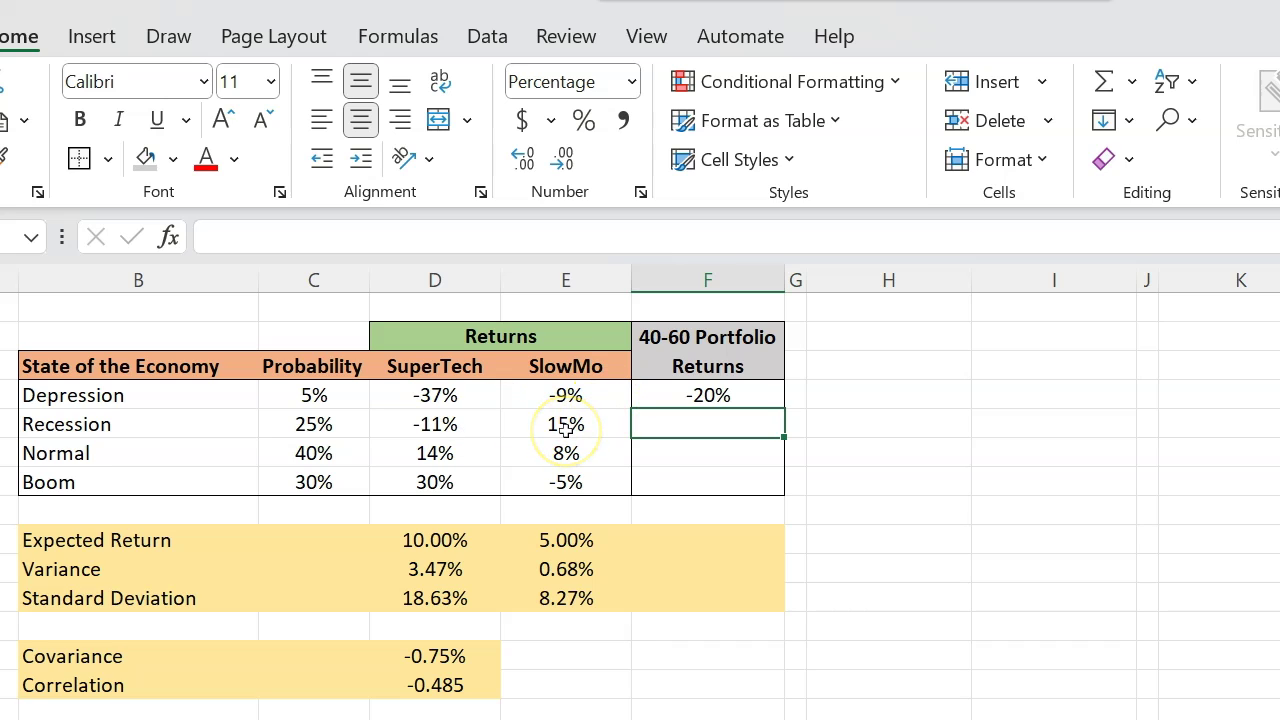
- Copy the Depression portfolio return formula to the Recession row in F5 and check its cell references
left_click(698, 394)
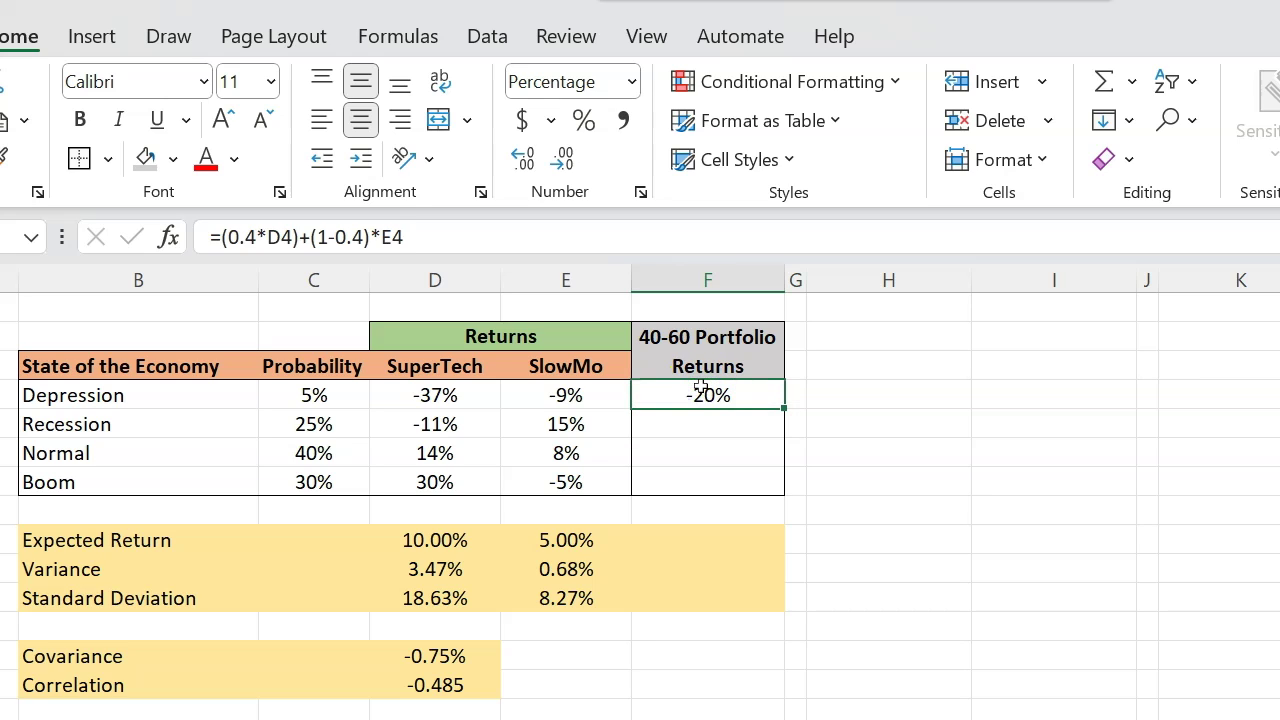
key("ctrl+c")
left_click(702, 424)
key("ctrl+v")
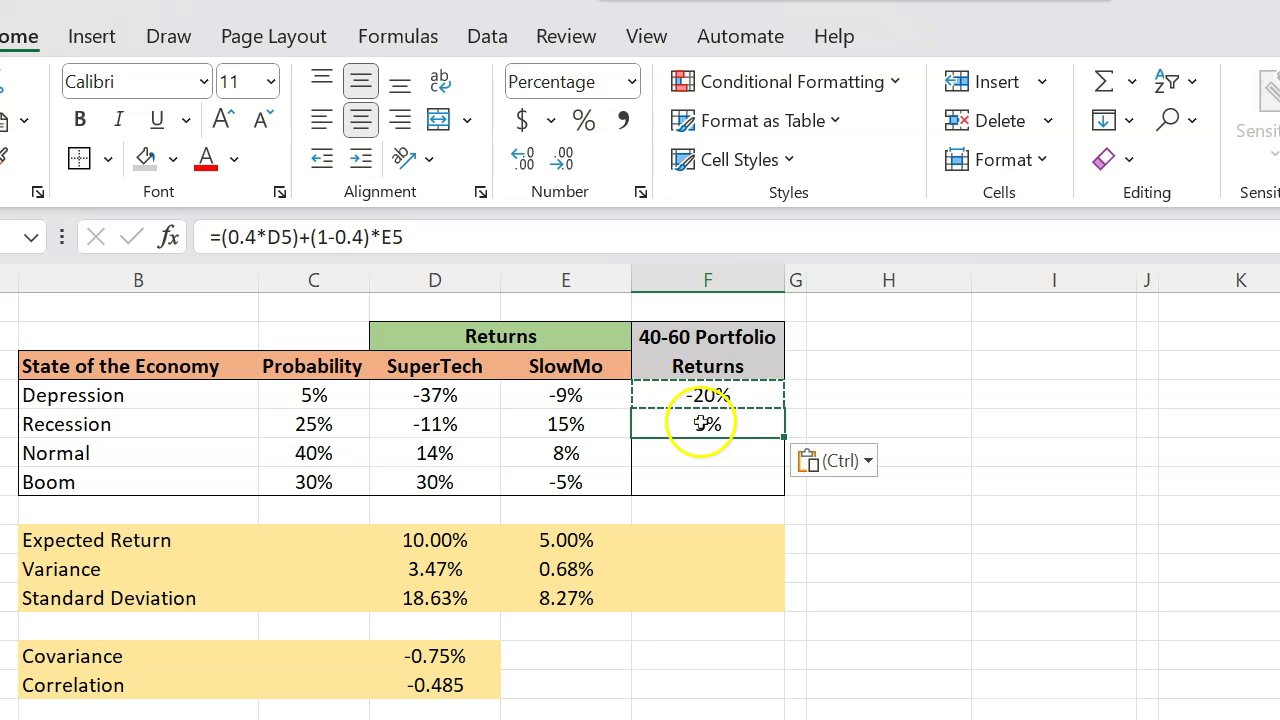
double_click(703, 424)
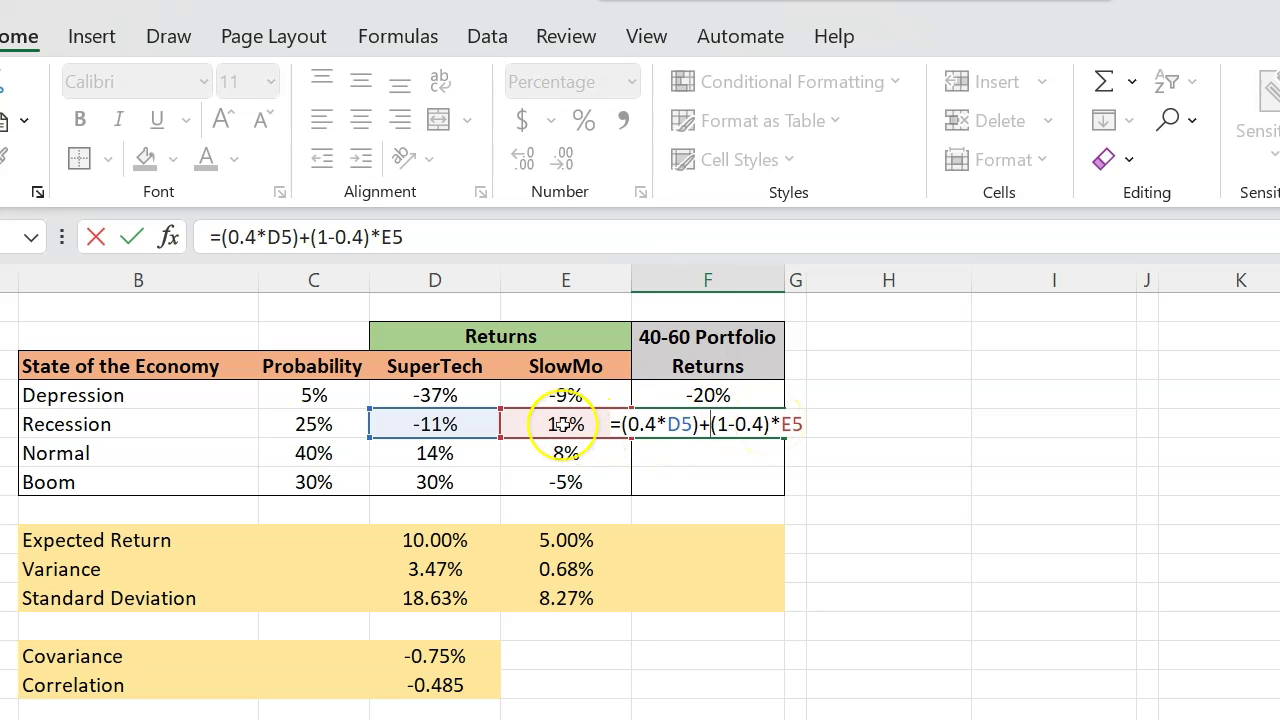
key("Return")
- Copy the Recession portfolio return formula into the Normal and Boom rows, F6:F7, and review the portfolio returns
key("Up")
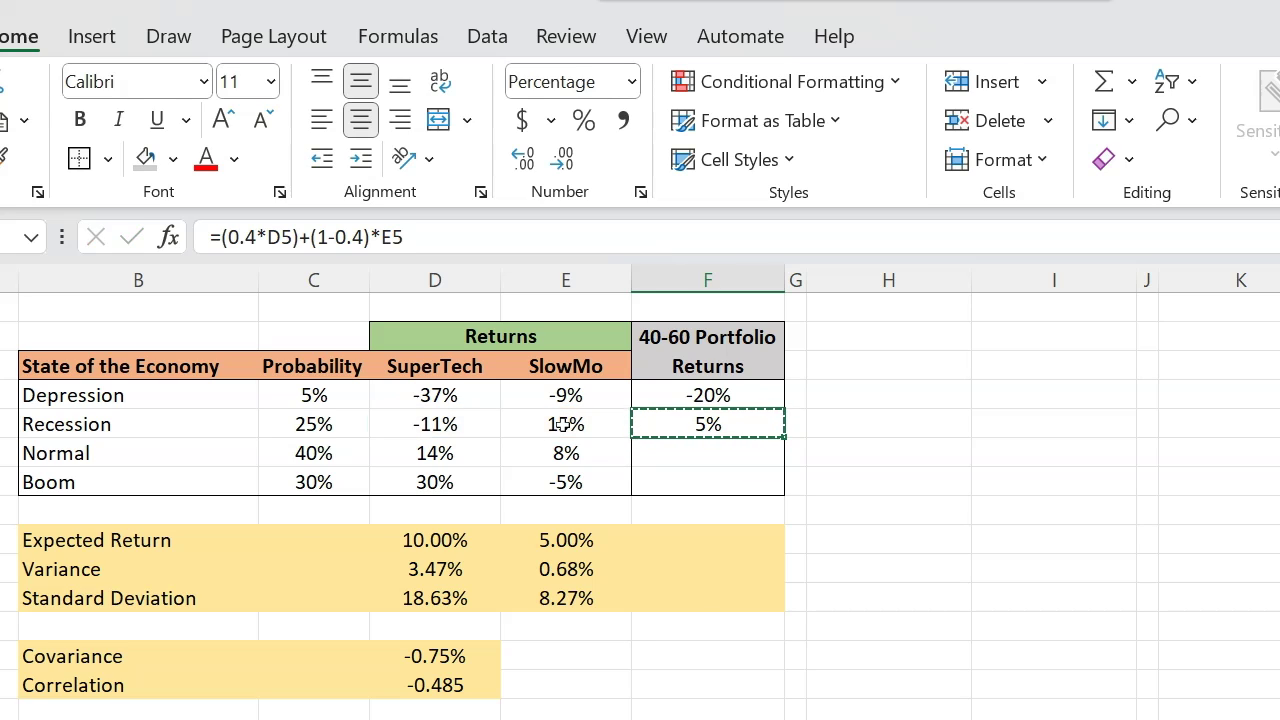
key("Down")
key("shift+Down")
key("ctrl+v")
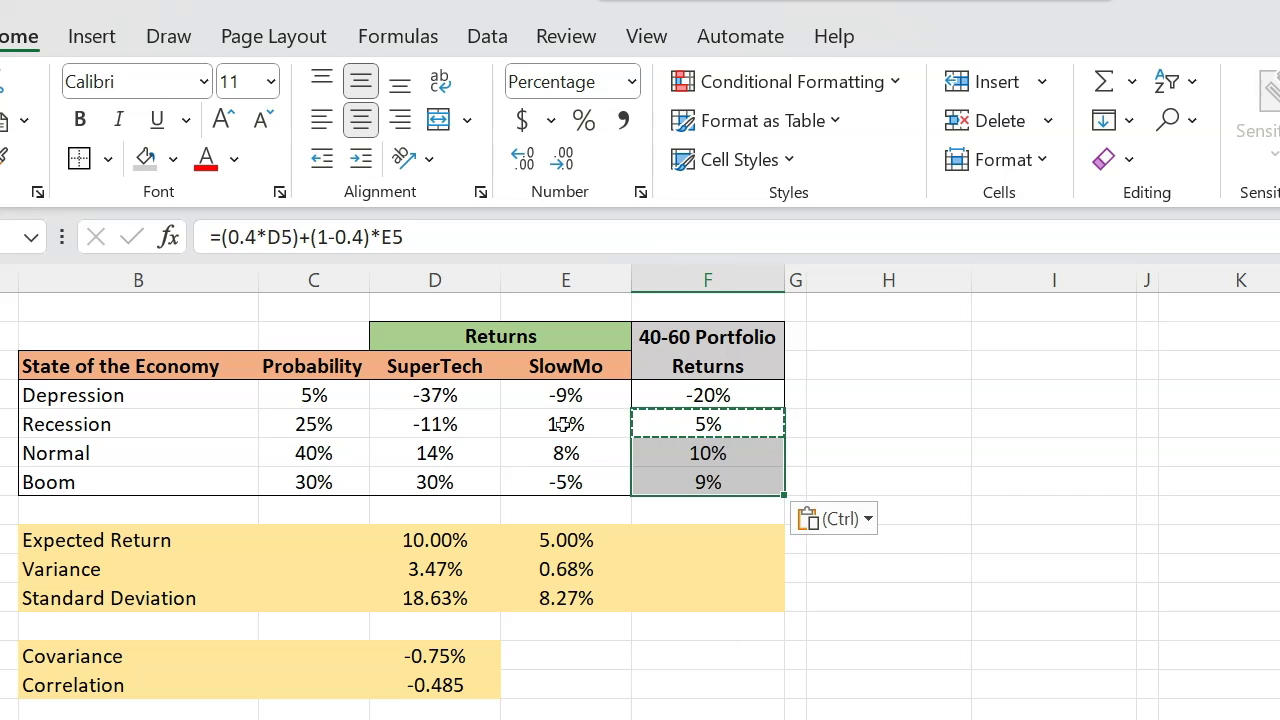
left_click_drag(708, 395, 716, 478)
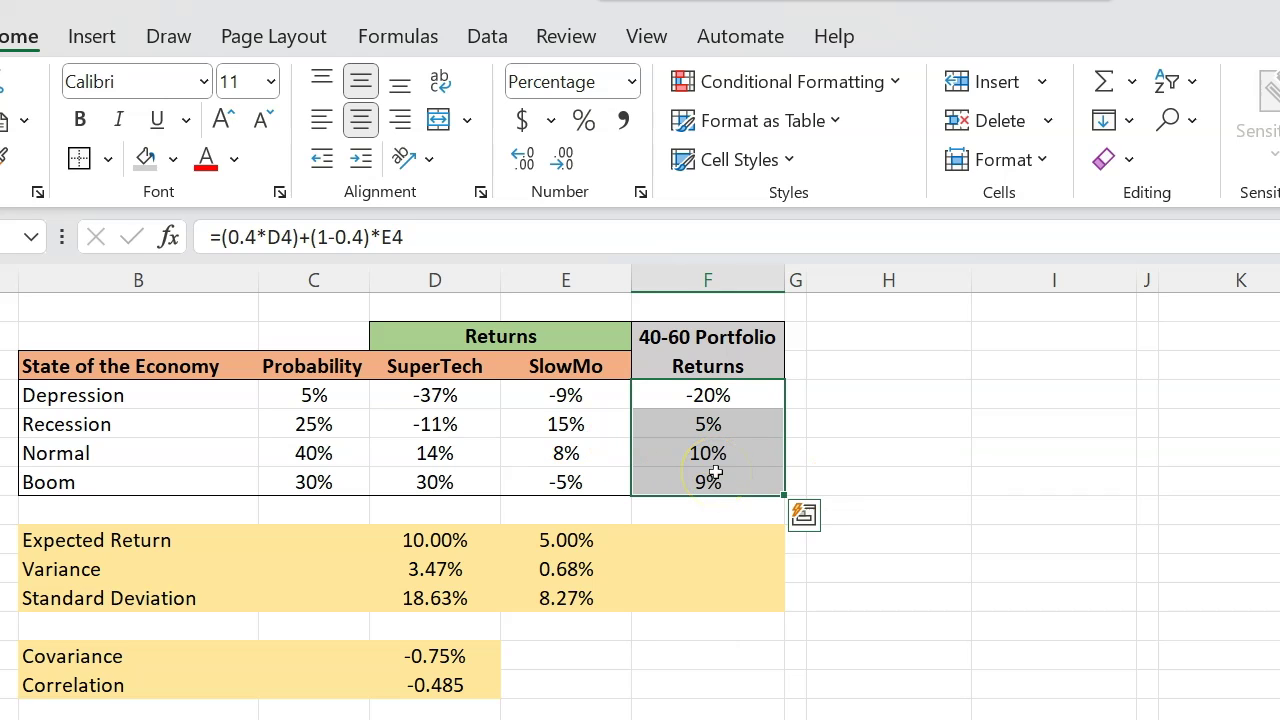
left_click(716, 474)
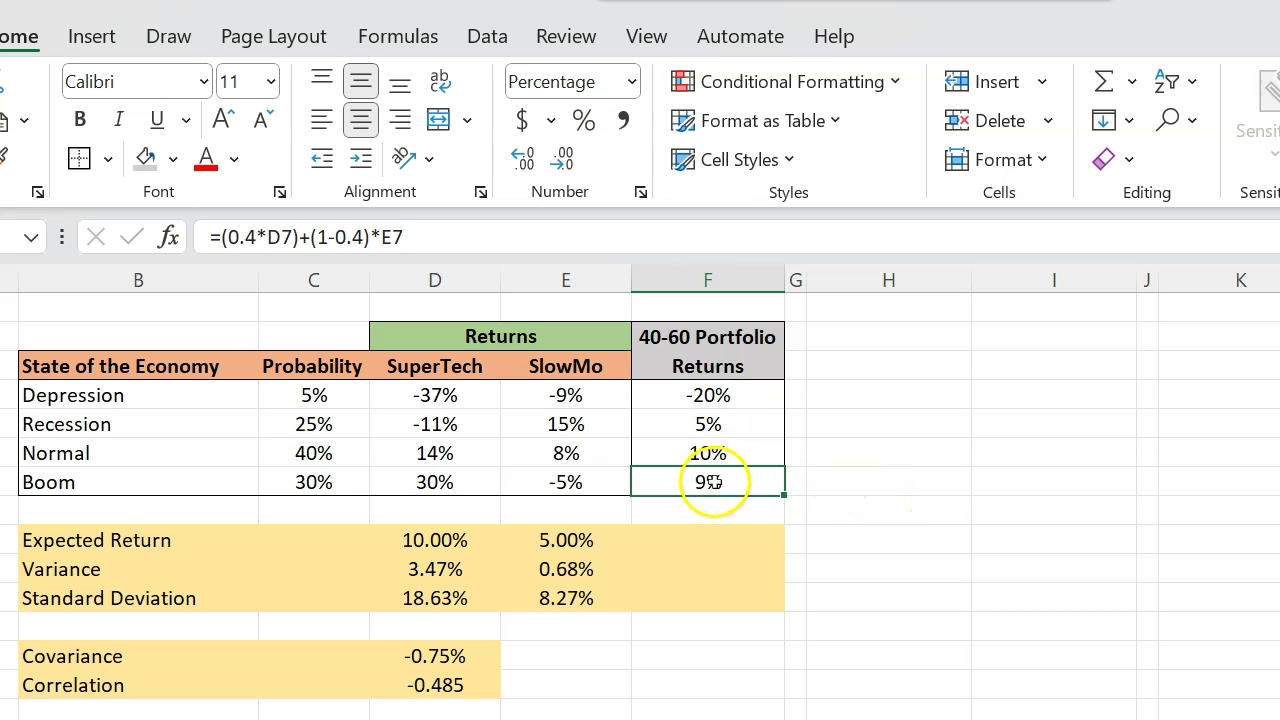
- Calculate the 40-60 portfolio's expected return in F9 with =SUMPRODUCT(C4:C7,F4:F7), using the state probabilities and portfolio returns
left_click(711, 539)
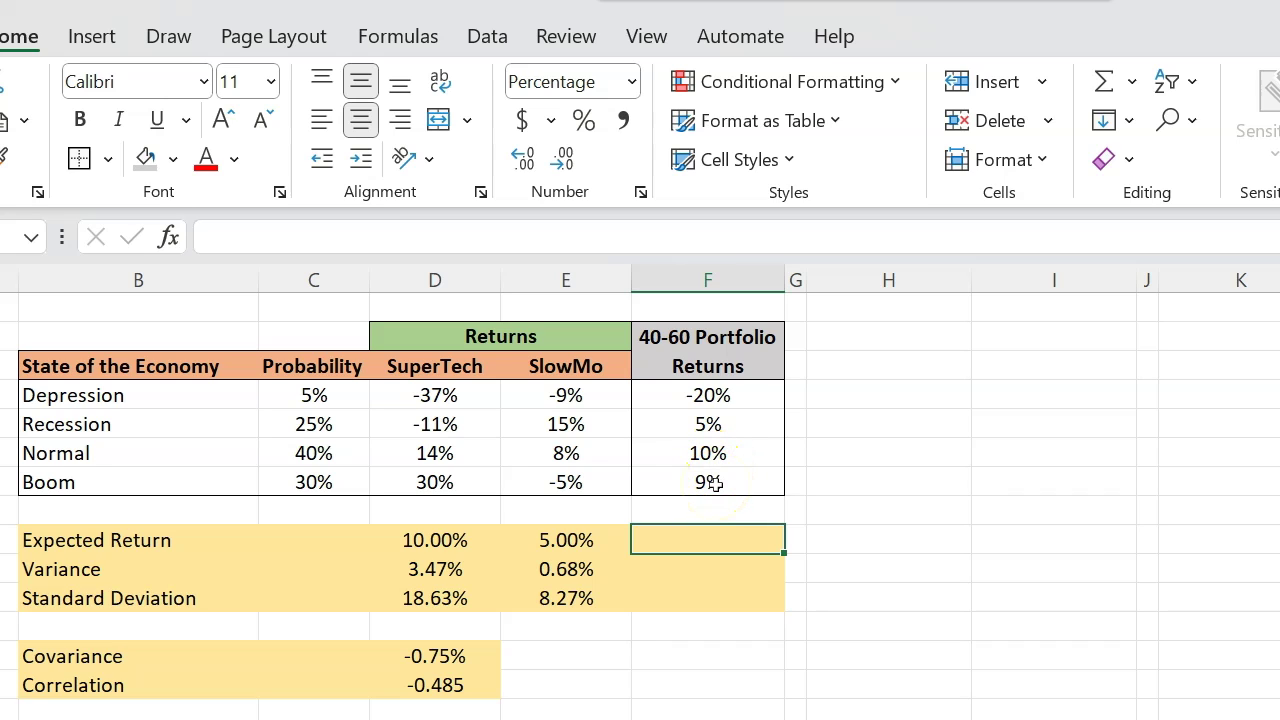
left_click_drag(330, 393, 321, 478)
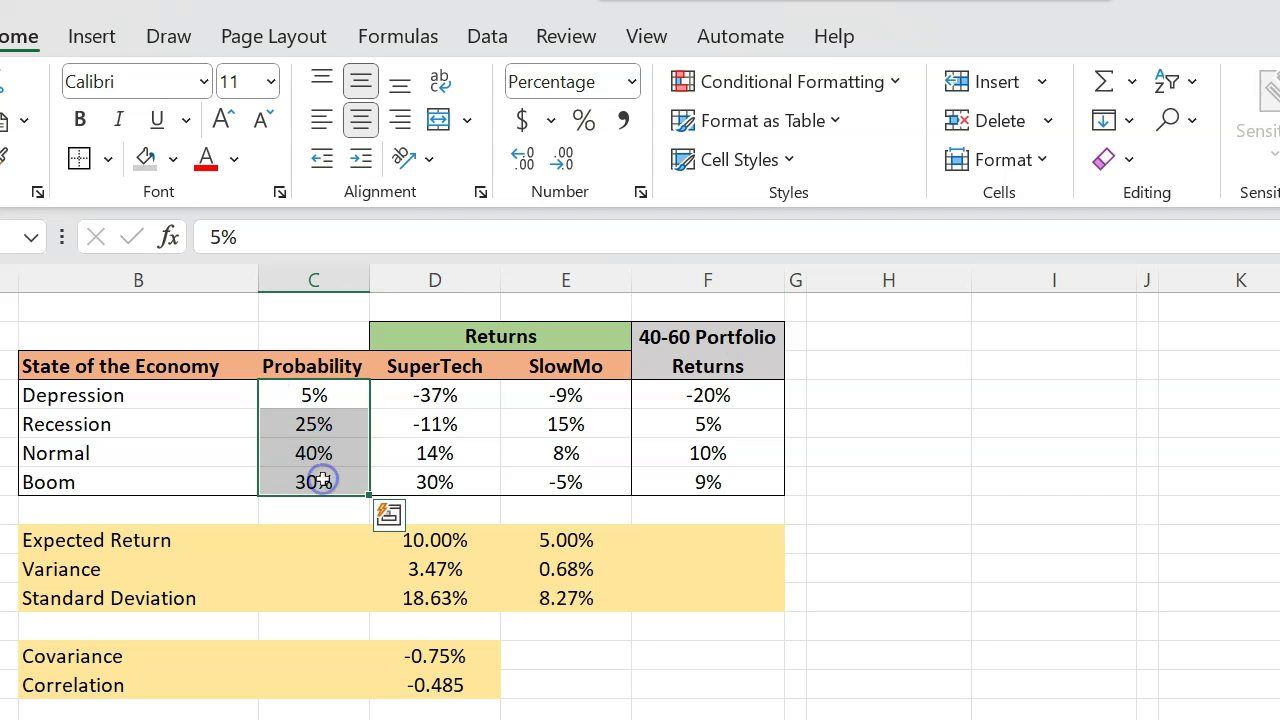
left_click(708, 541)
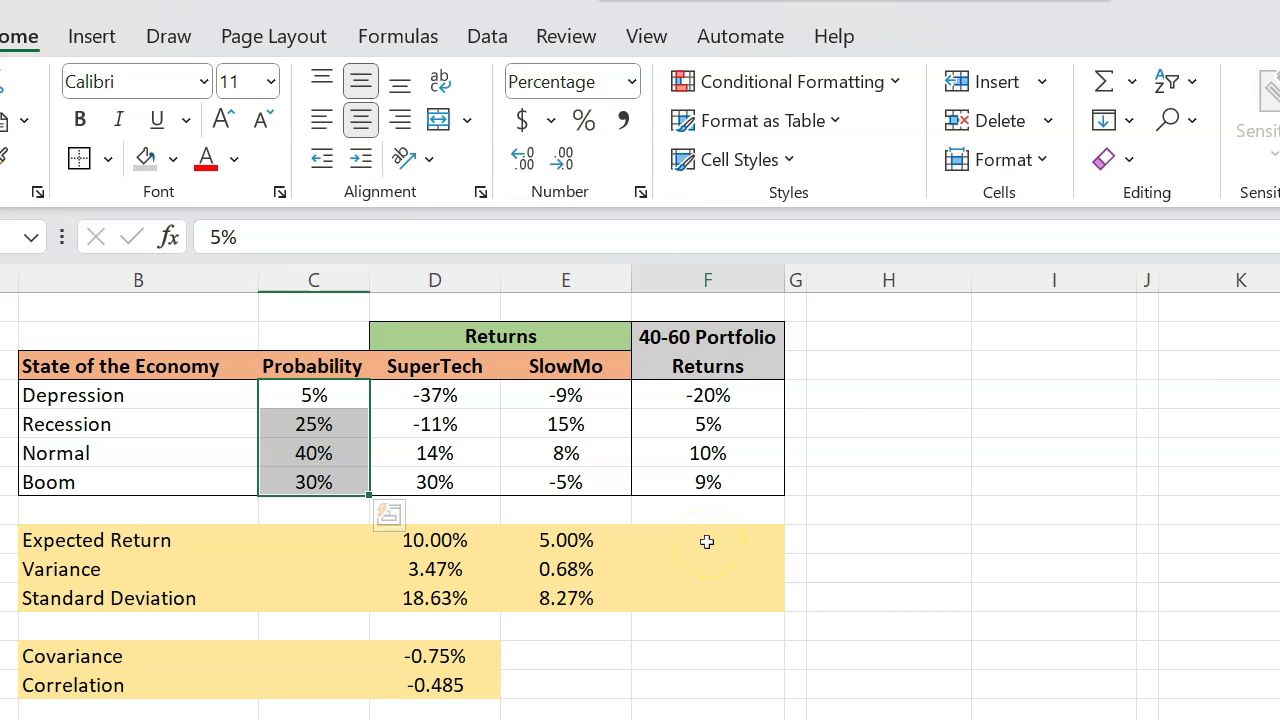
type("=sumproduct")
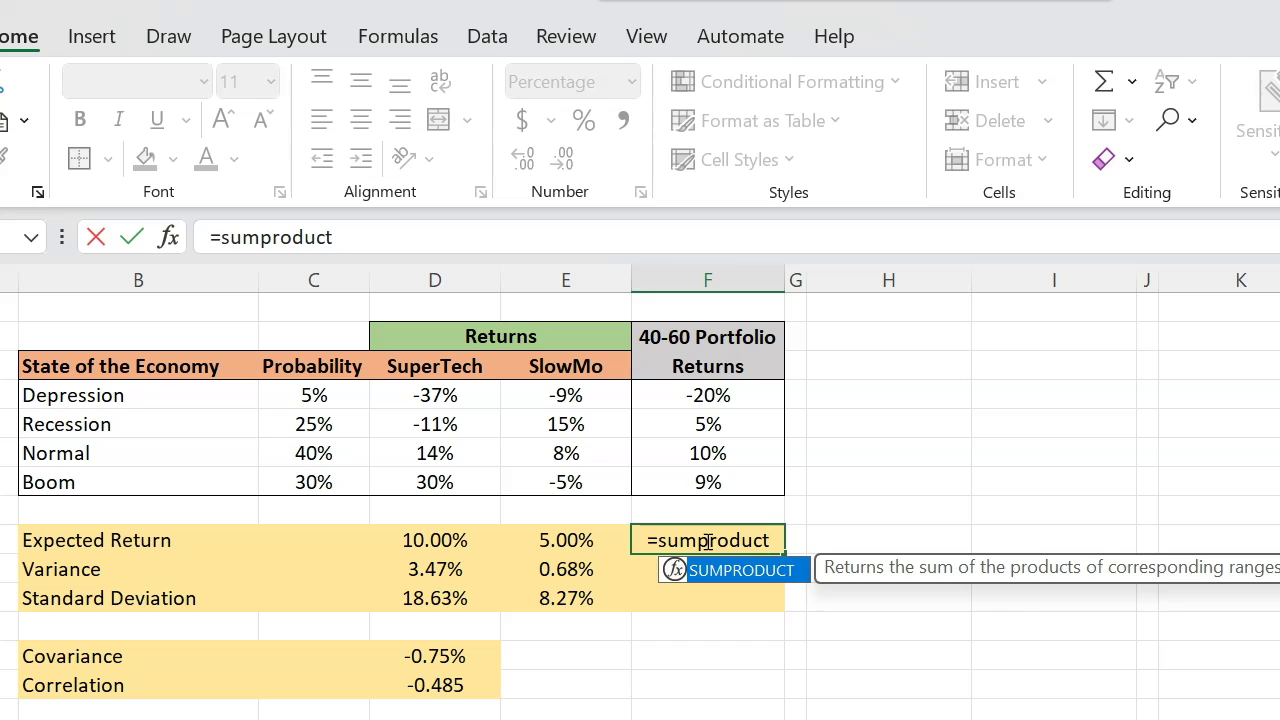
type("(")
left_click(305, 396)
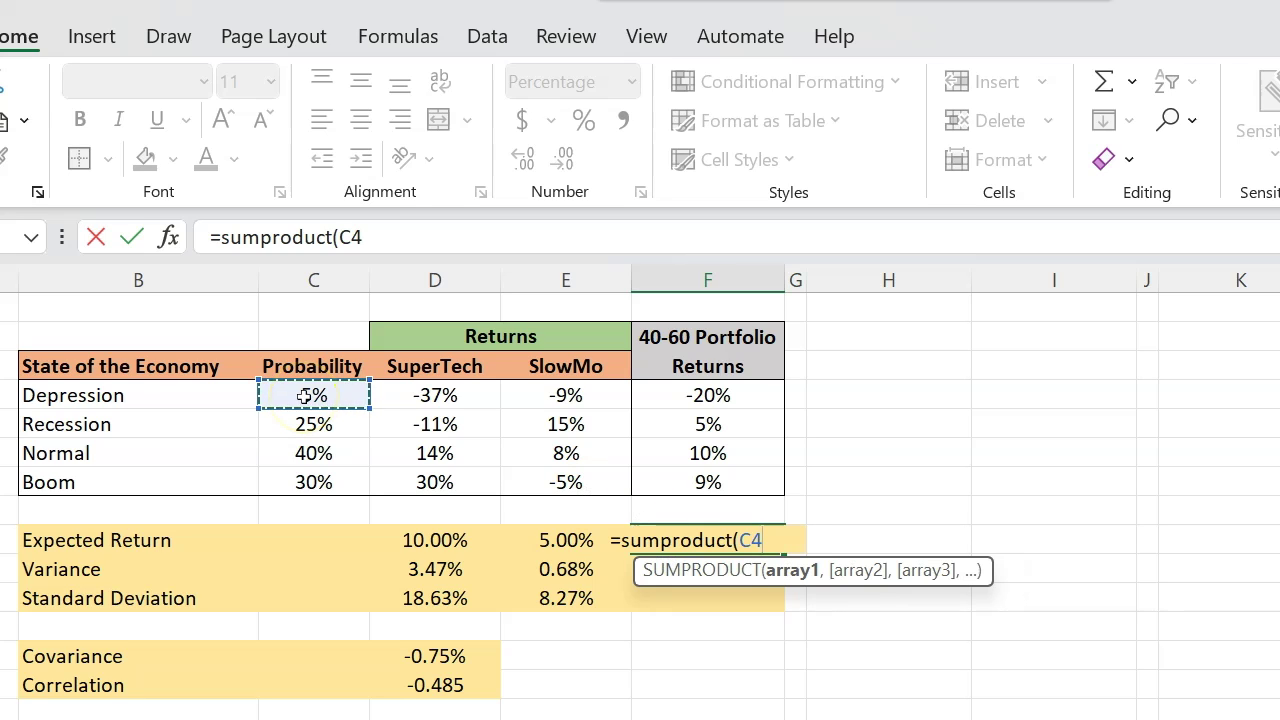
left_click(304, 396)
left_click_drag(304, 396, 315, 481)
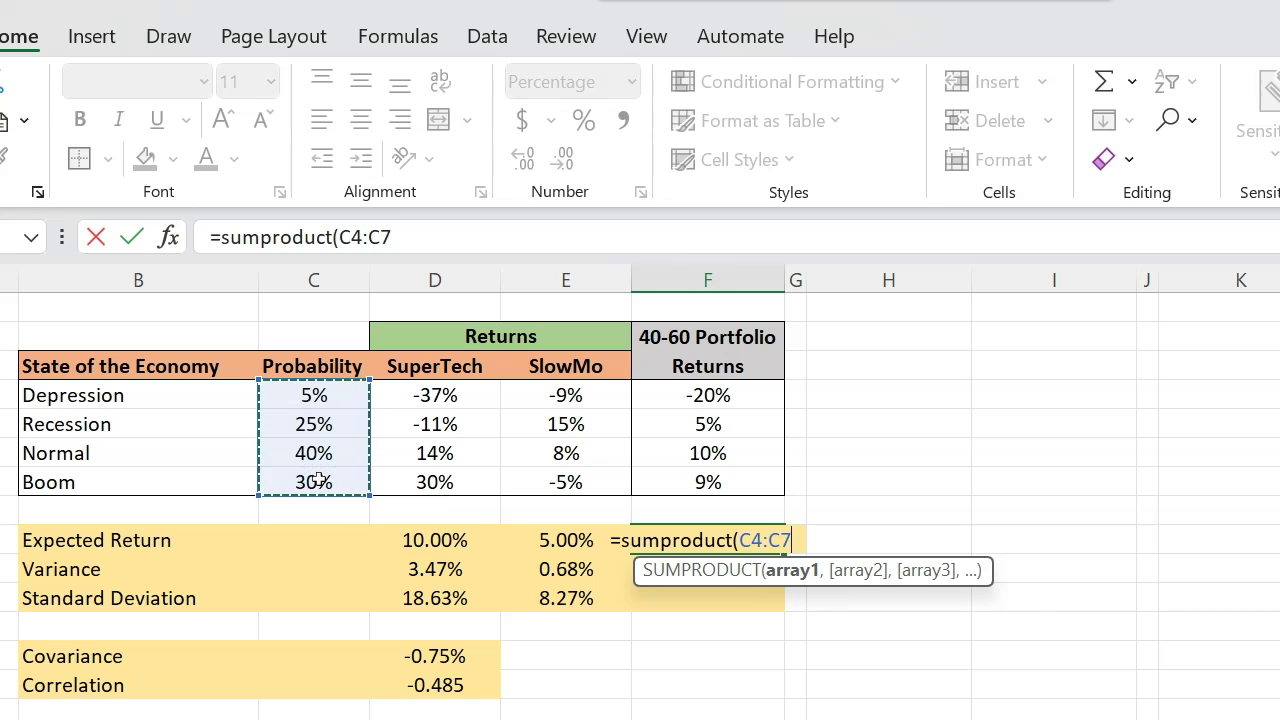
type(",")
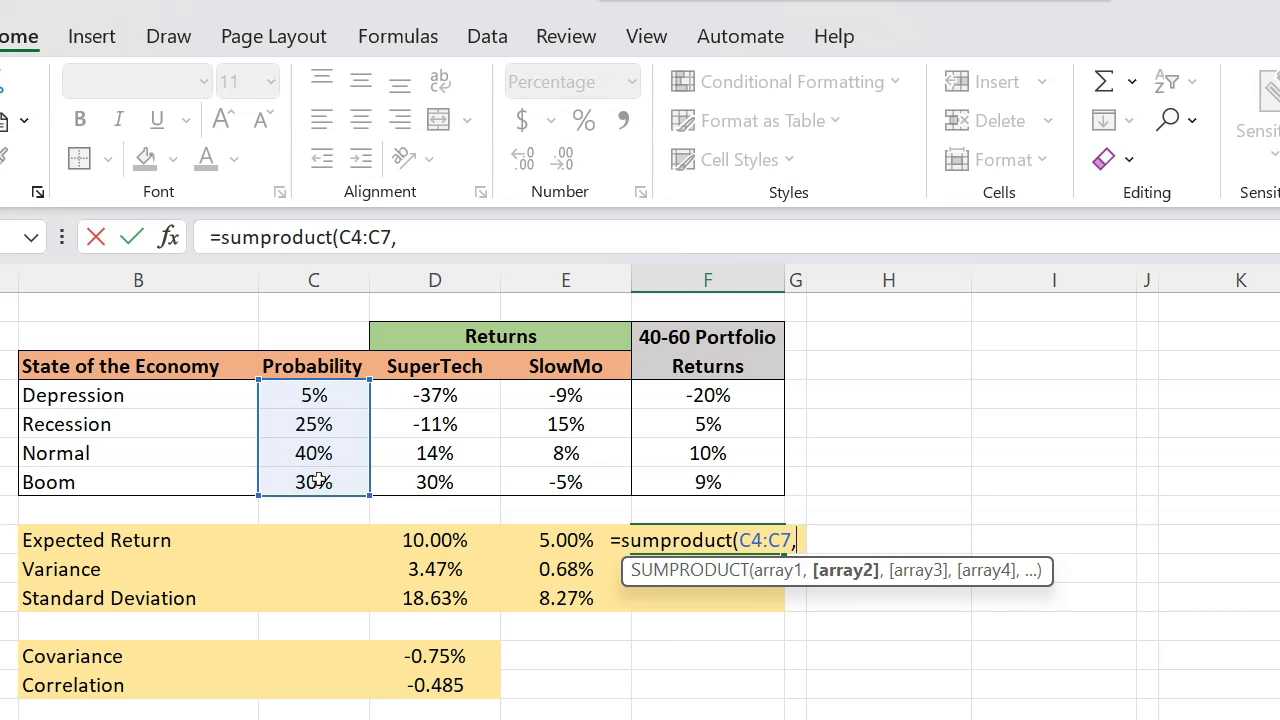
left_click(716, 400)
left_click_drag(716, 400, 727, 478)
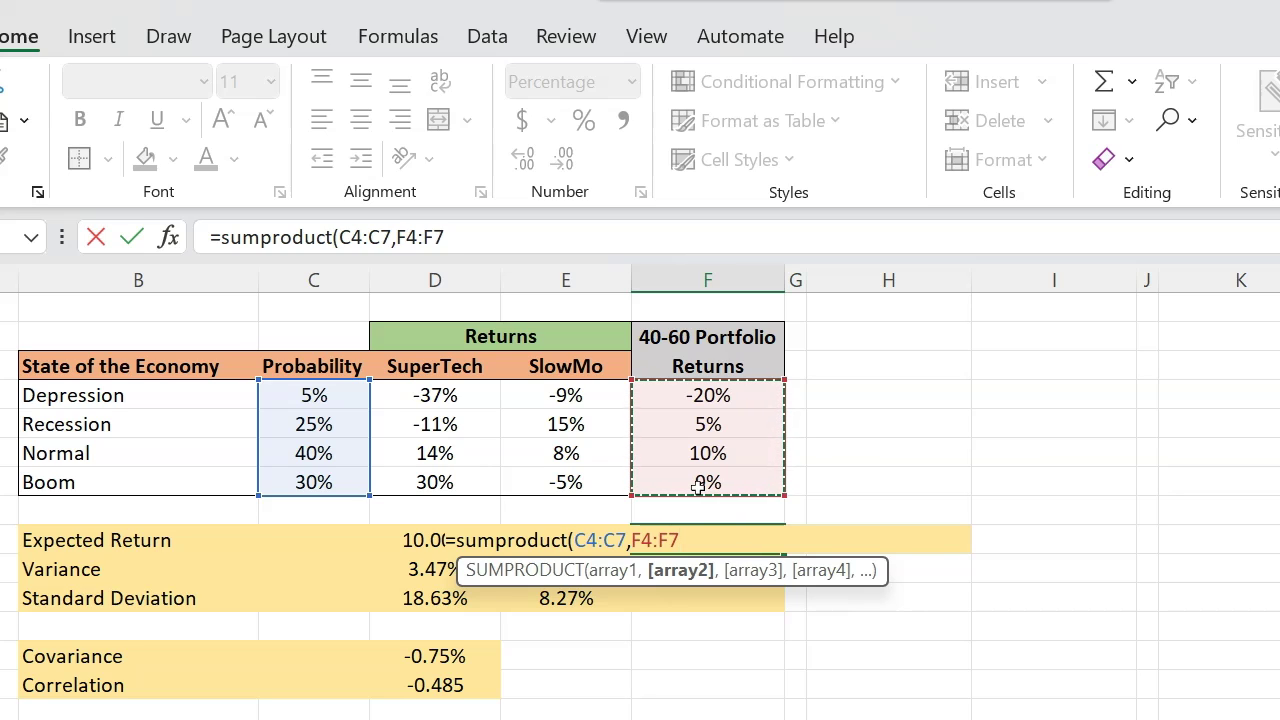
type(")")
key("Return")
- Review the portfolio's expected return formula and compare its result with the expected returns of SuperTech and SlowMo
left_click(722, 569)
left_click(706, 540)
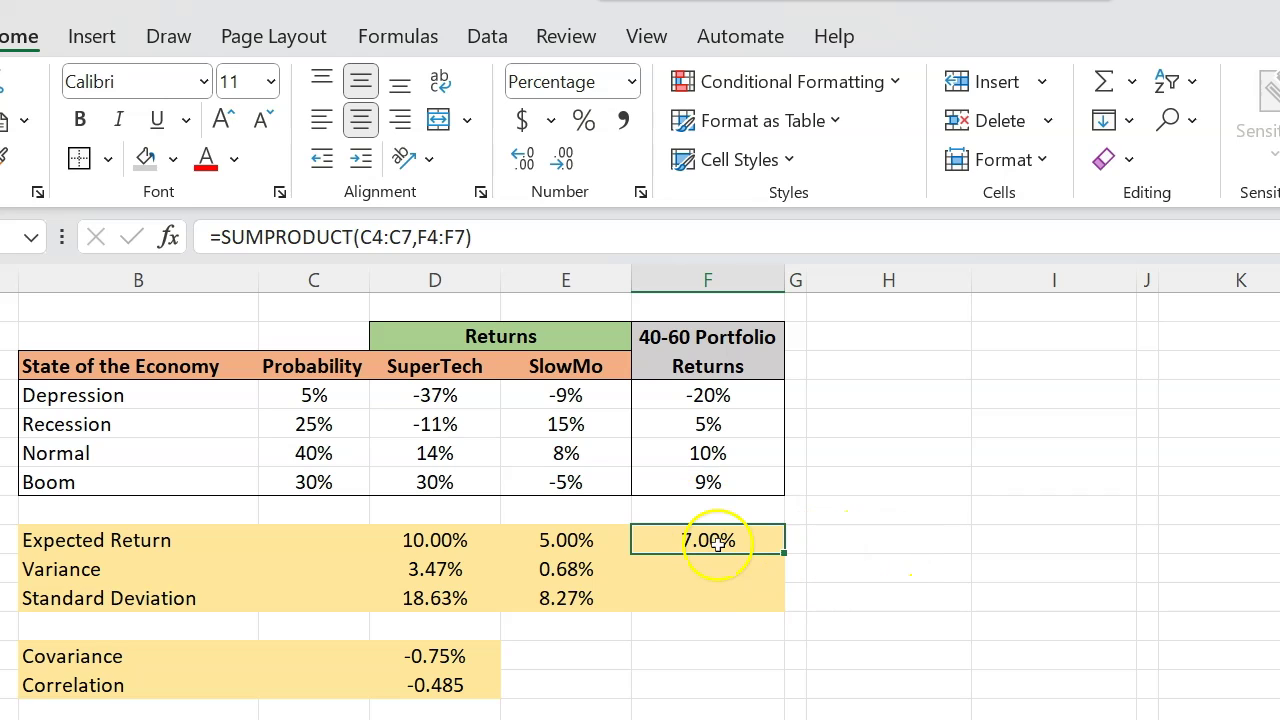
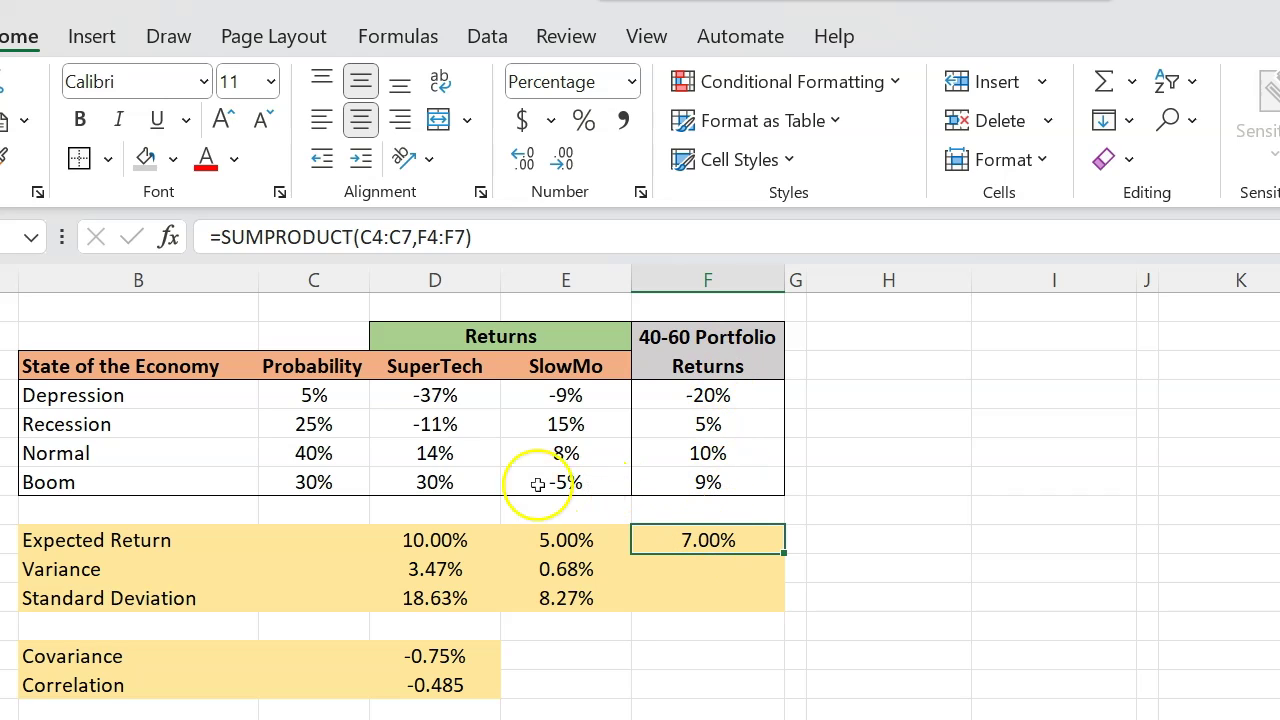
left_click(414, 541)
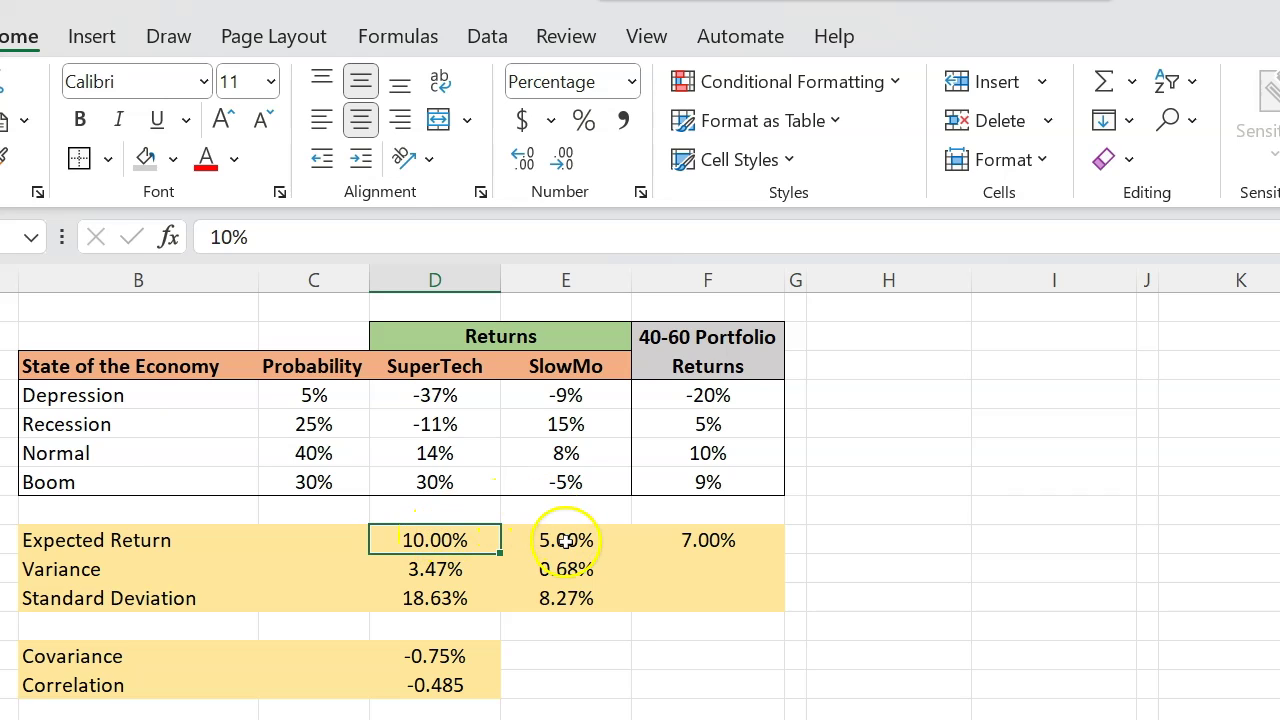
left_click(556, 540)
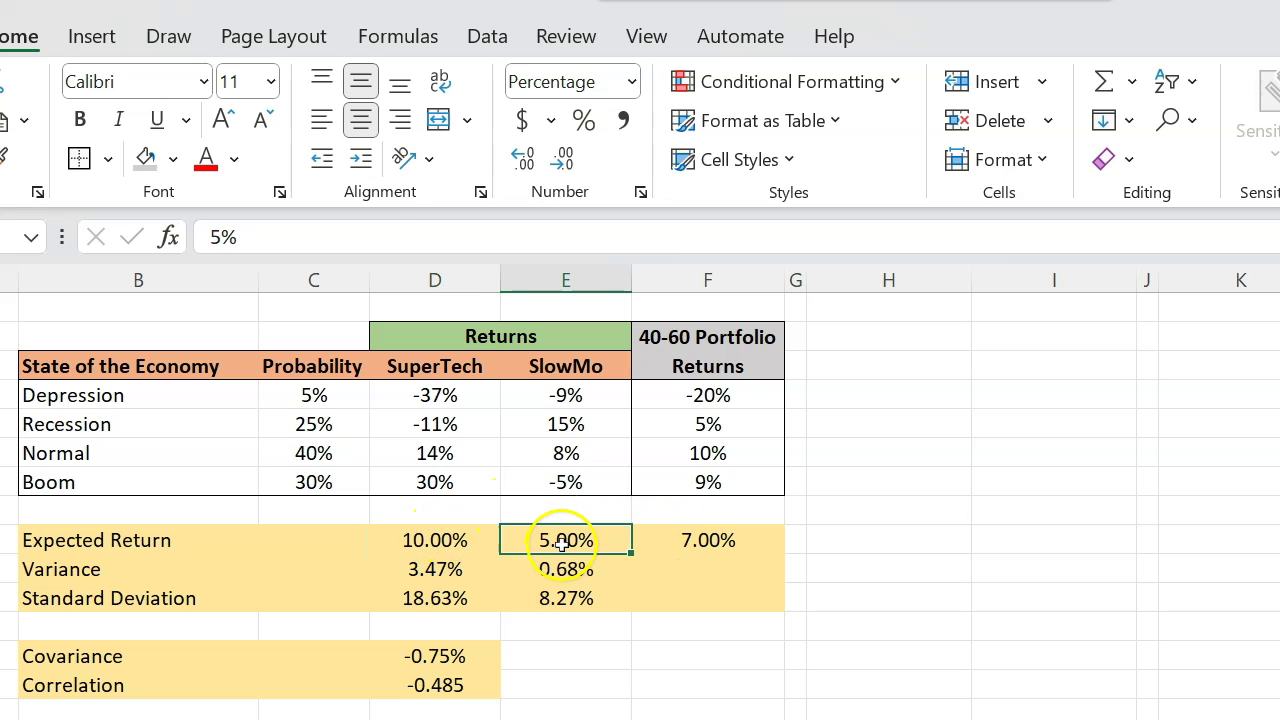
- Recalculate the 40-60 portfolio's expected return in F9 as a weighted average with =(0.40*D9)+(1-0.40)*E9
key("Left")
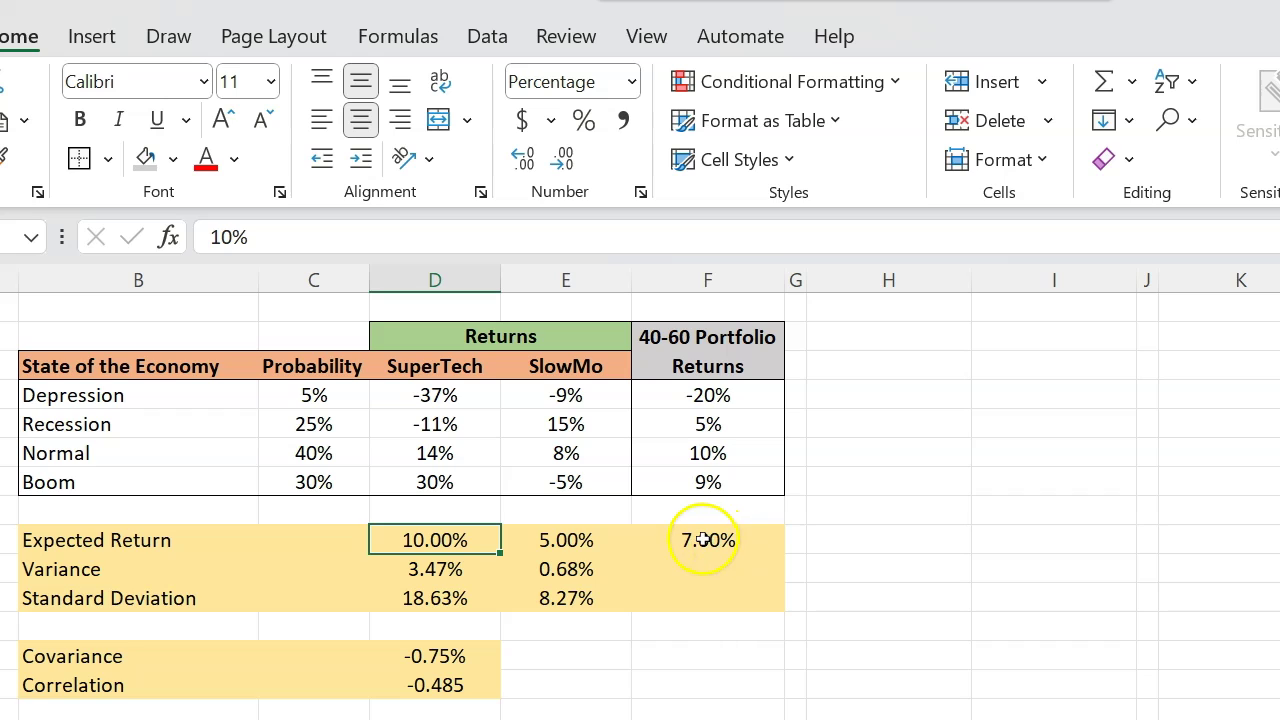
left_click(703, 542)
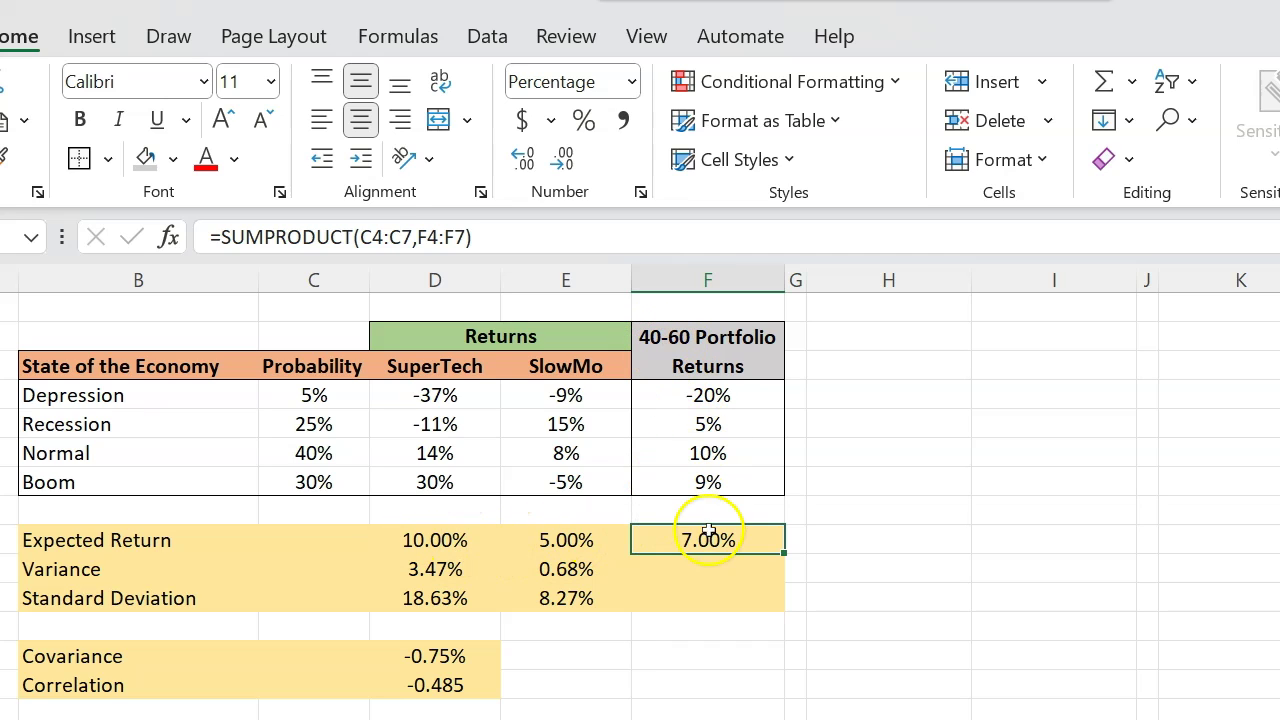
key("BackSpace")
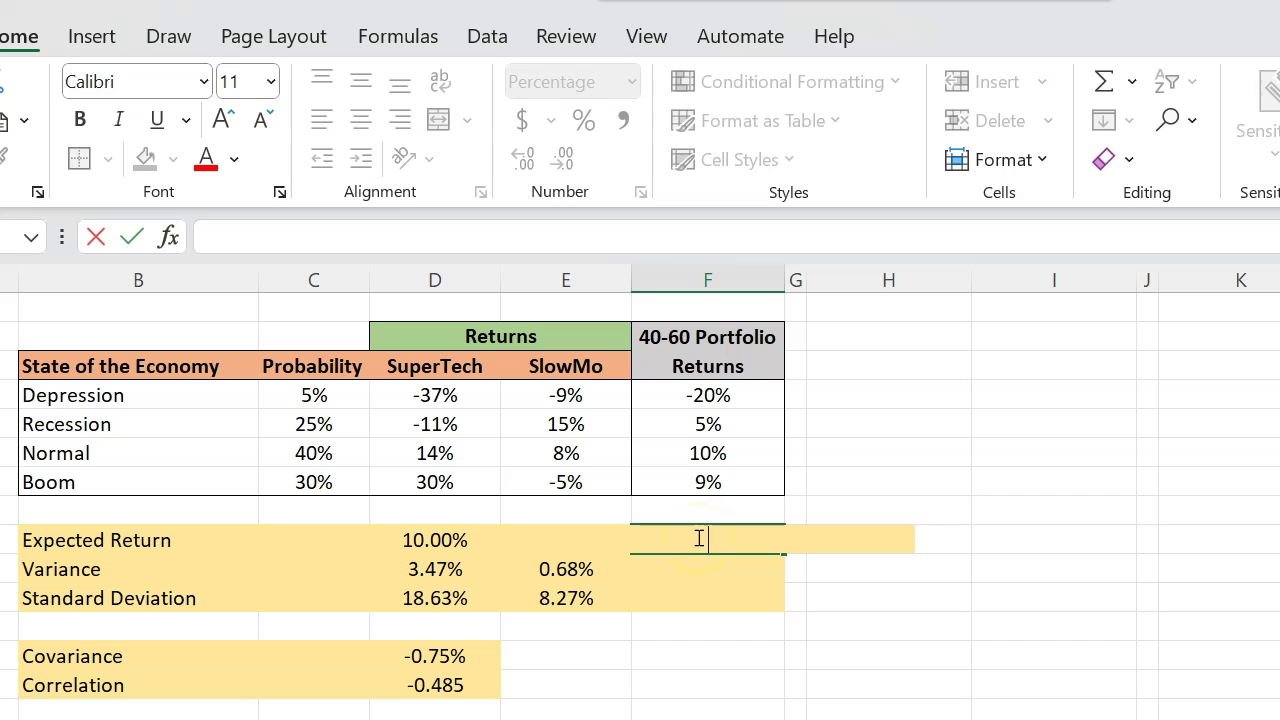
type("=(0.40*")
left_click(435, 540)
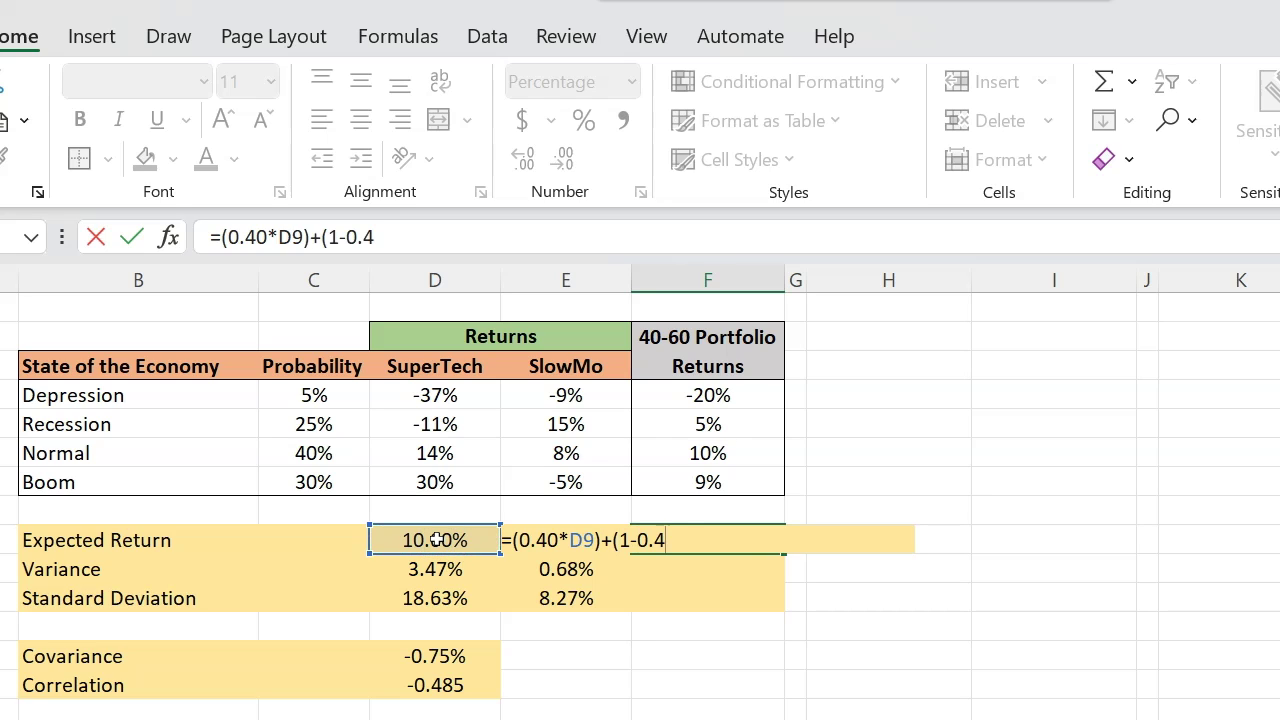
type(")+(1-0.40)*")
left_click(555, 540)
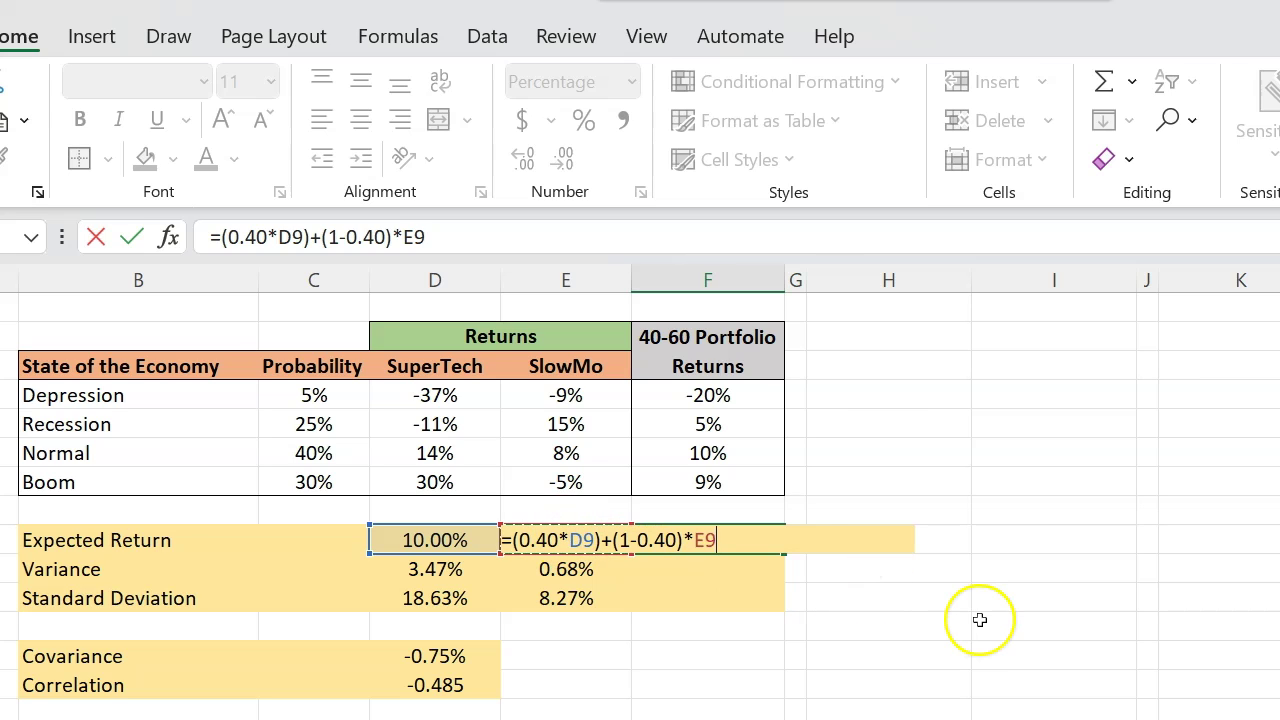
key("Return")
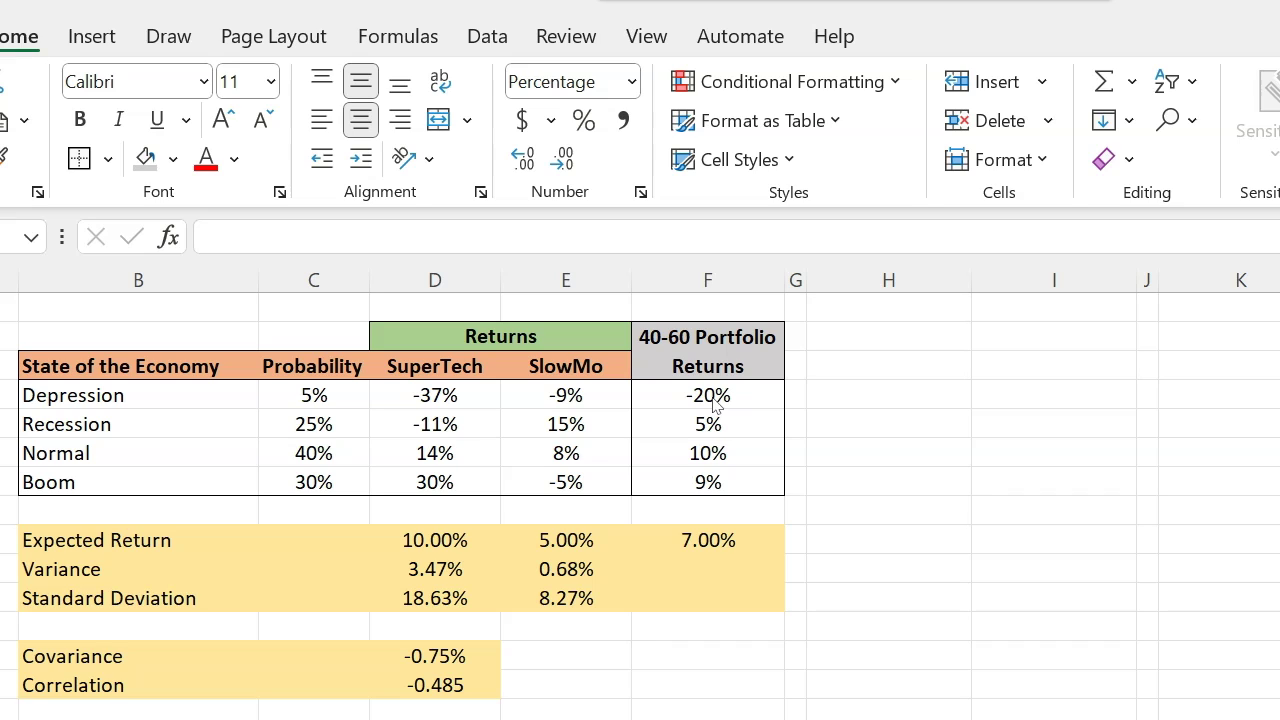
- Calculate the Depression portfolio return's deviation from the expected return in H4 with =(F4-$F$9), keeping F9 as an absolute reference
left_click(700, 568)
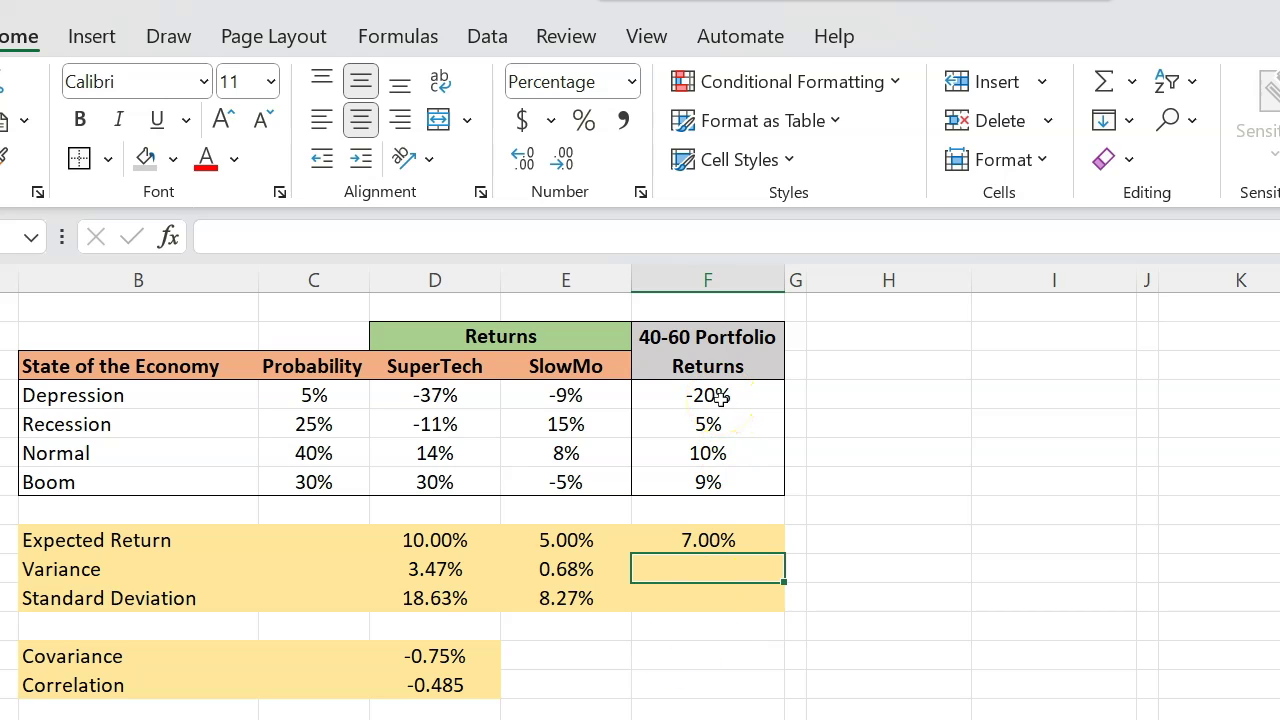
left_click_drag(710, 397, 715, 482)
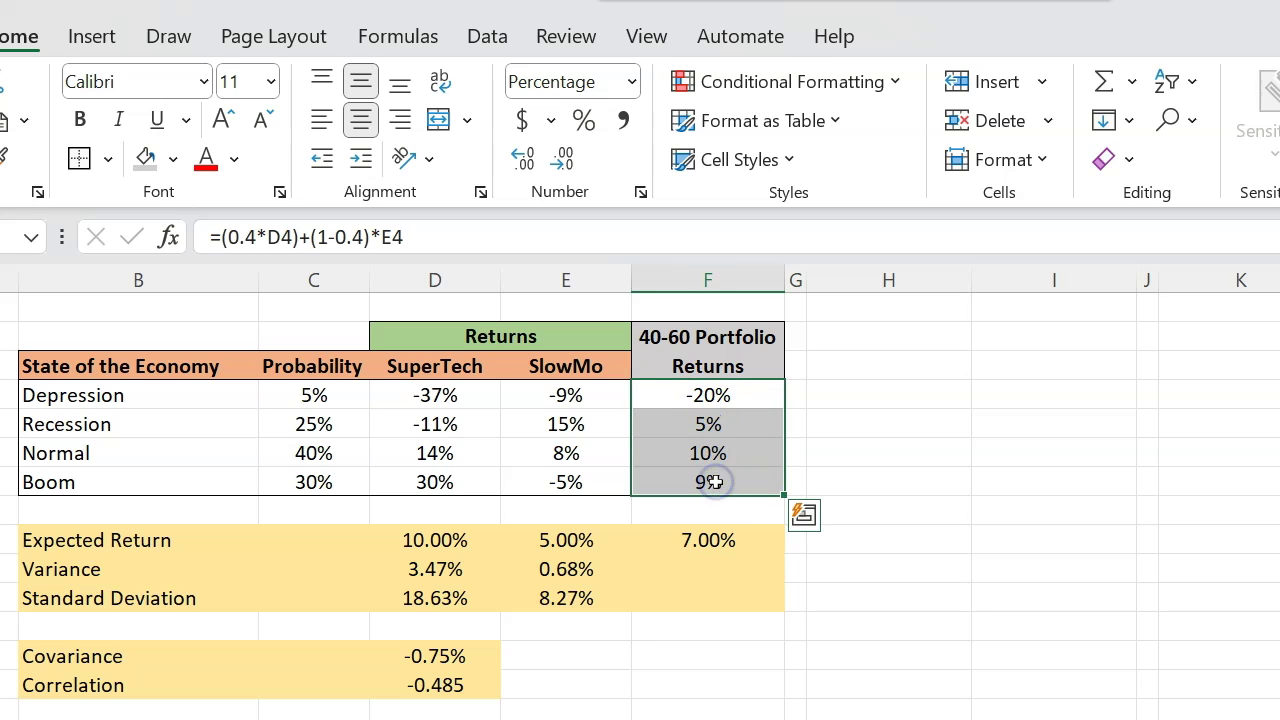
left_click(709, 541)
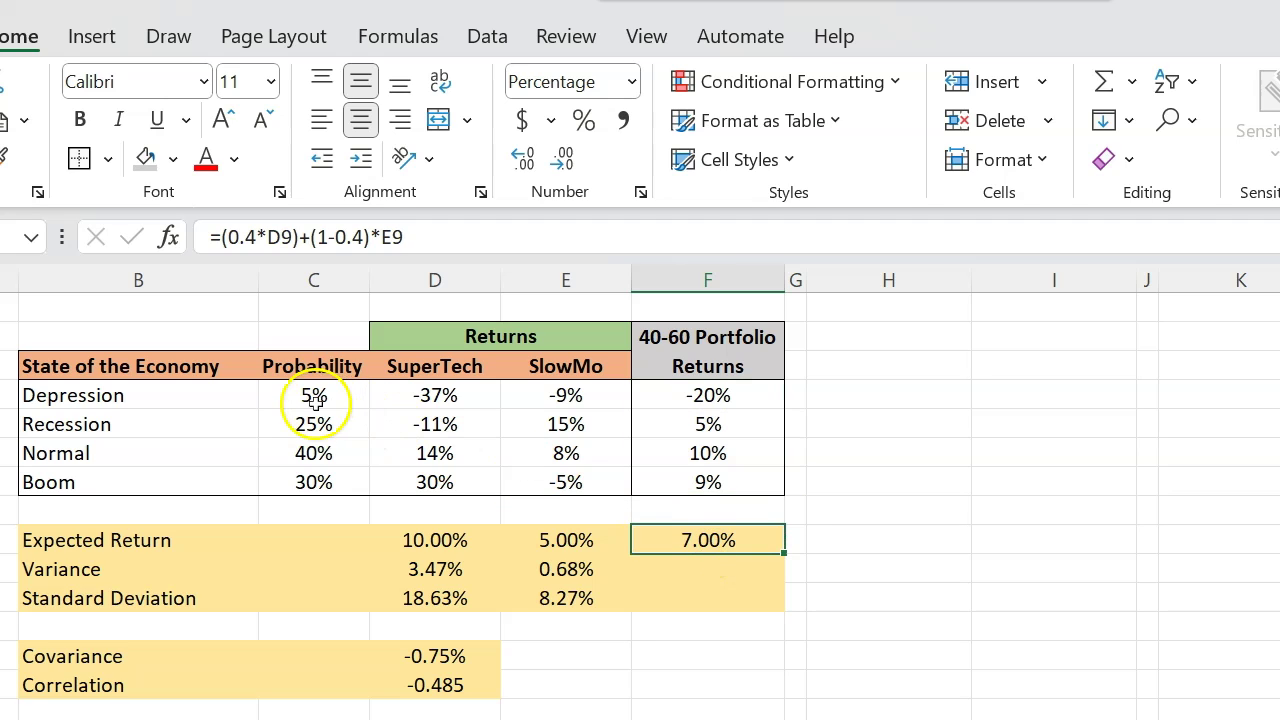
left_click(700, 396)
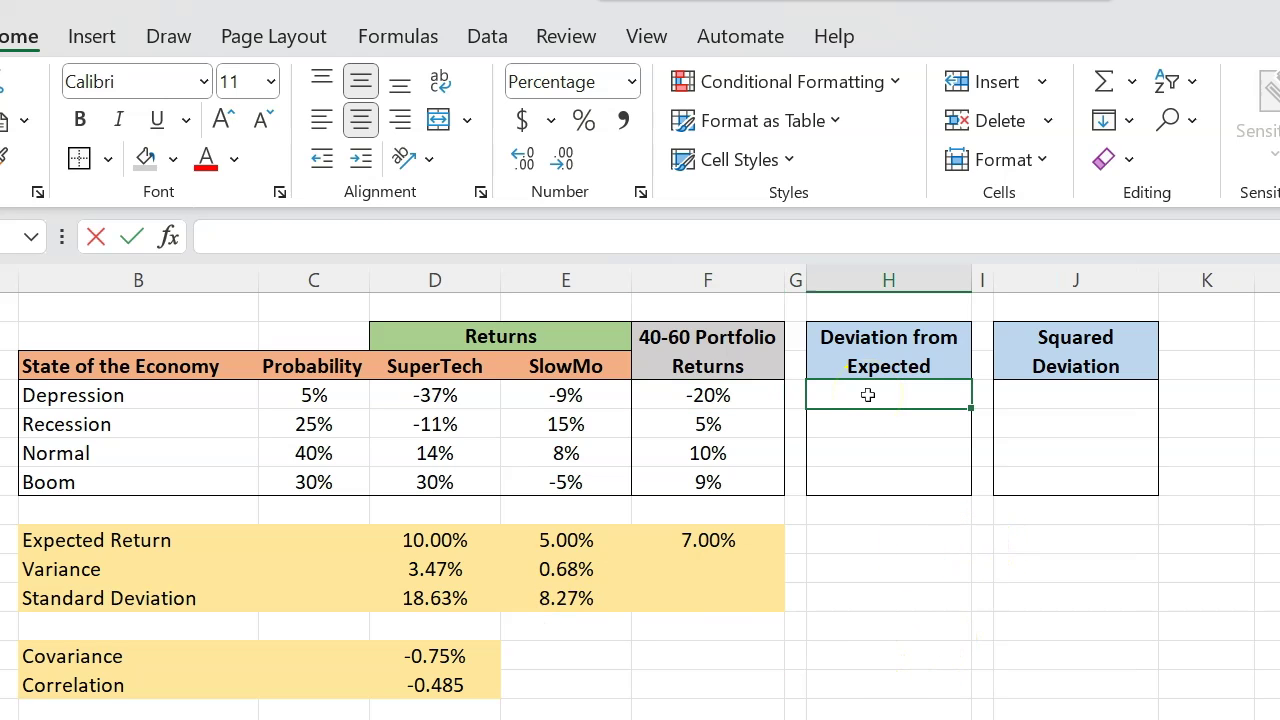
type("=(")
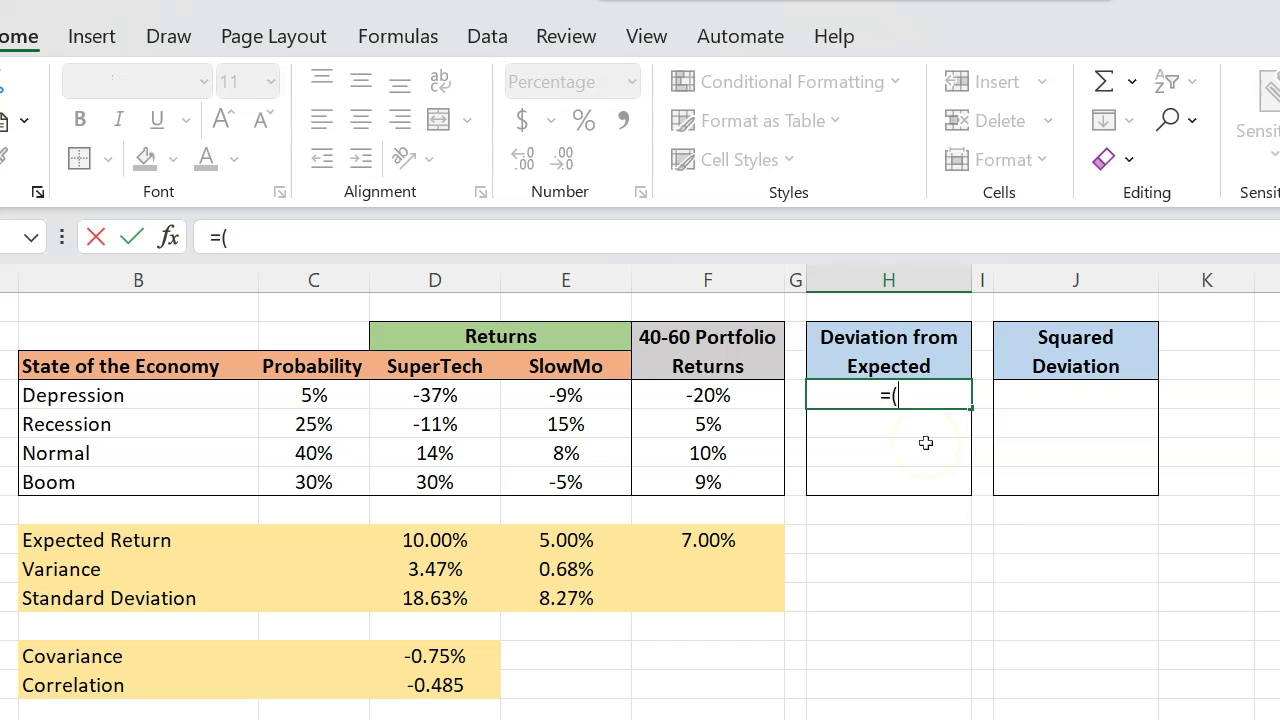
left_click(716, 396)
type("-")
left_click(720, 540)
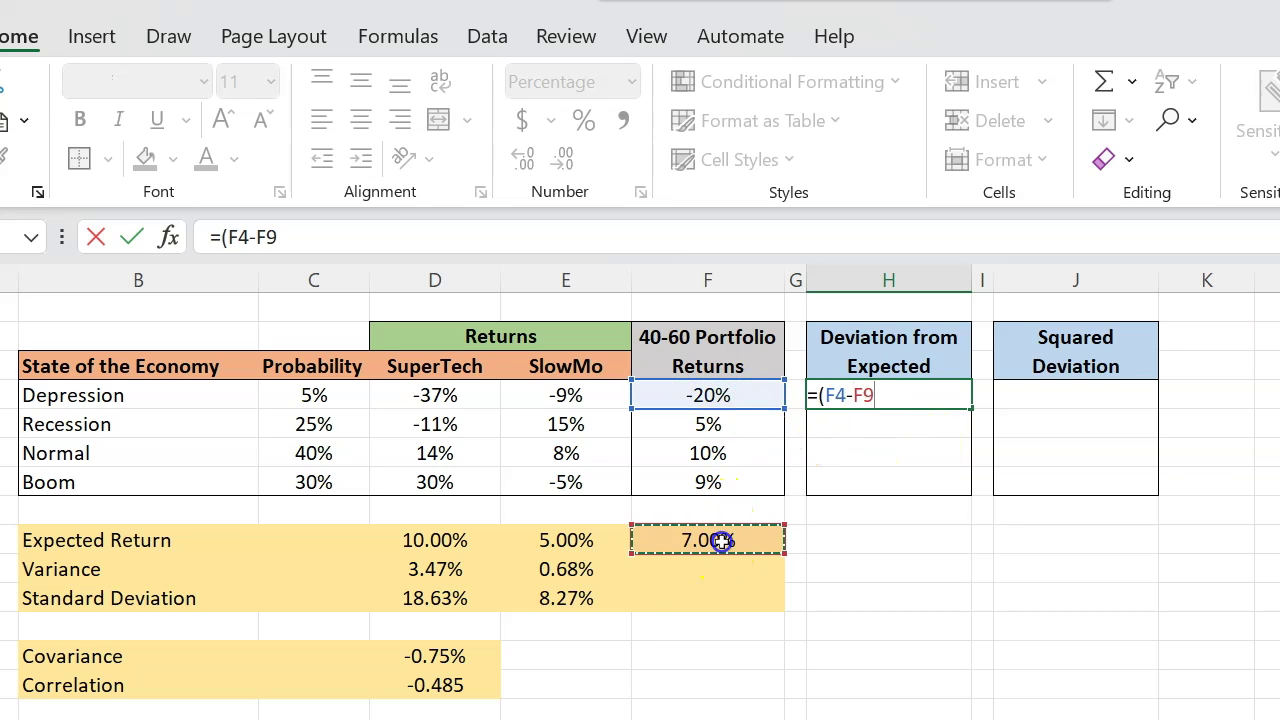
key("F4")
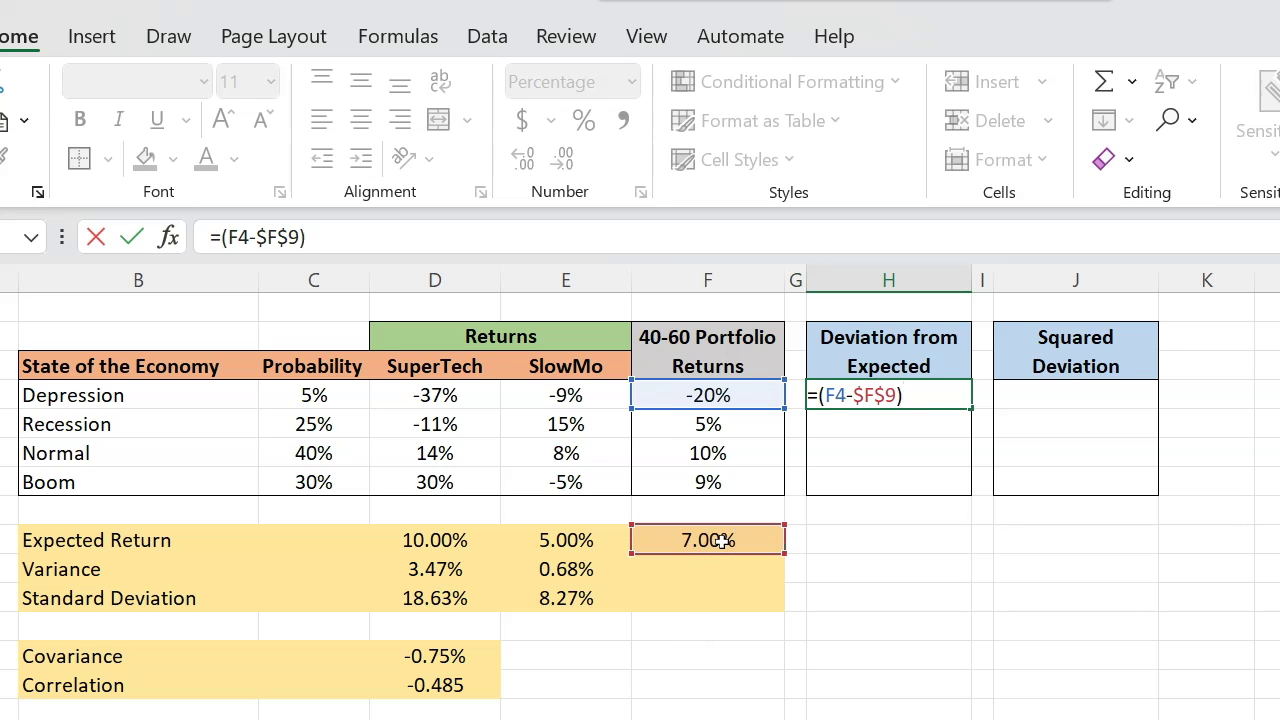
key("Return")
- Copy the Depression deviation formula from H4 to the Recession, Normal and Boom rows, H5:H7
key("Up")
key("ctrl+c")
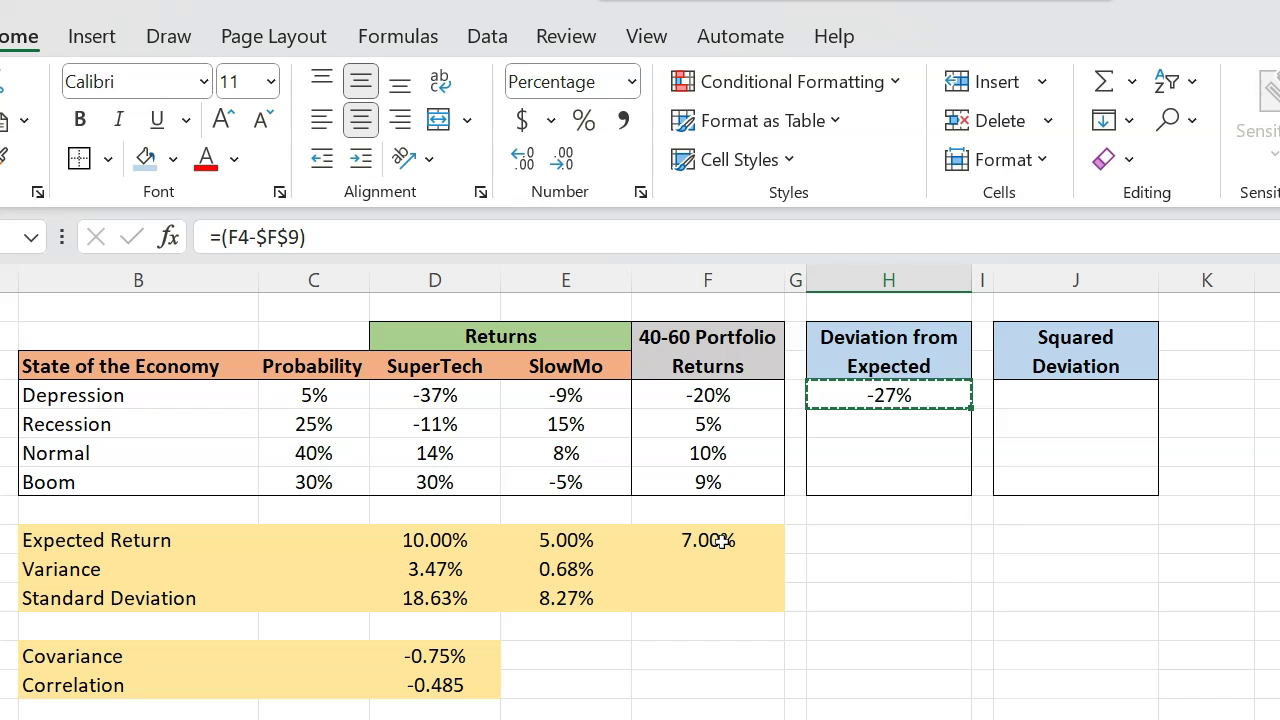
key("shift+Down")
key("shift+Down")
key("shift+Down")
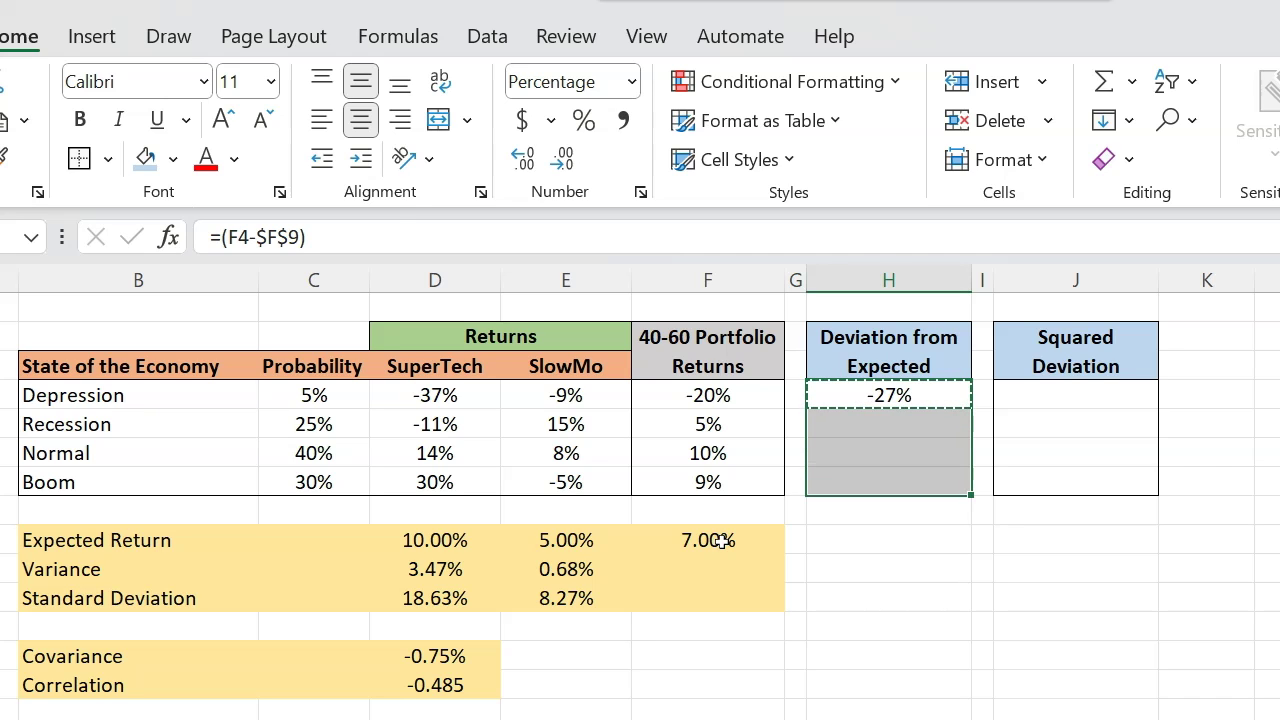
key("ctrl+v")
key("Escape")
- Calculate the squared deviation for Depression in J4 with =H4^2
key("Right")
key("Right")
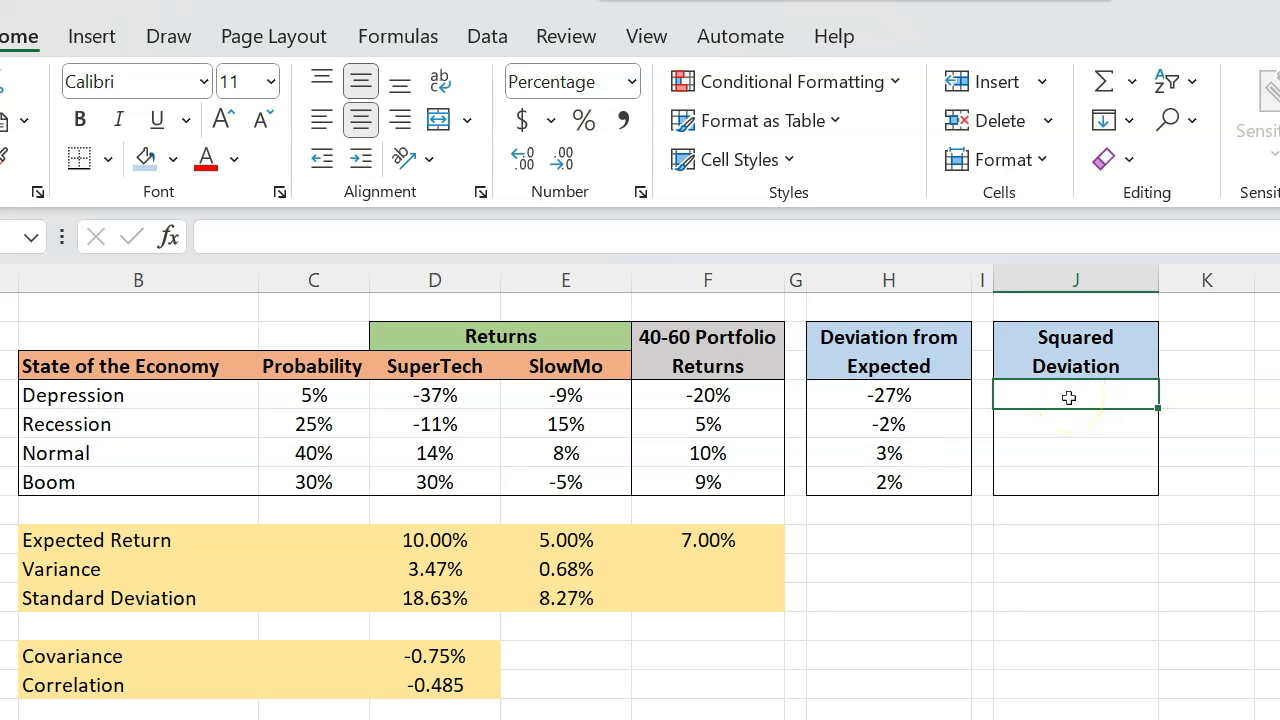
type("=")
key("Left")
key("Left")
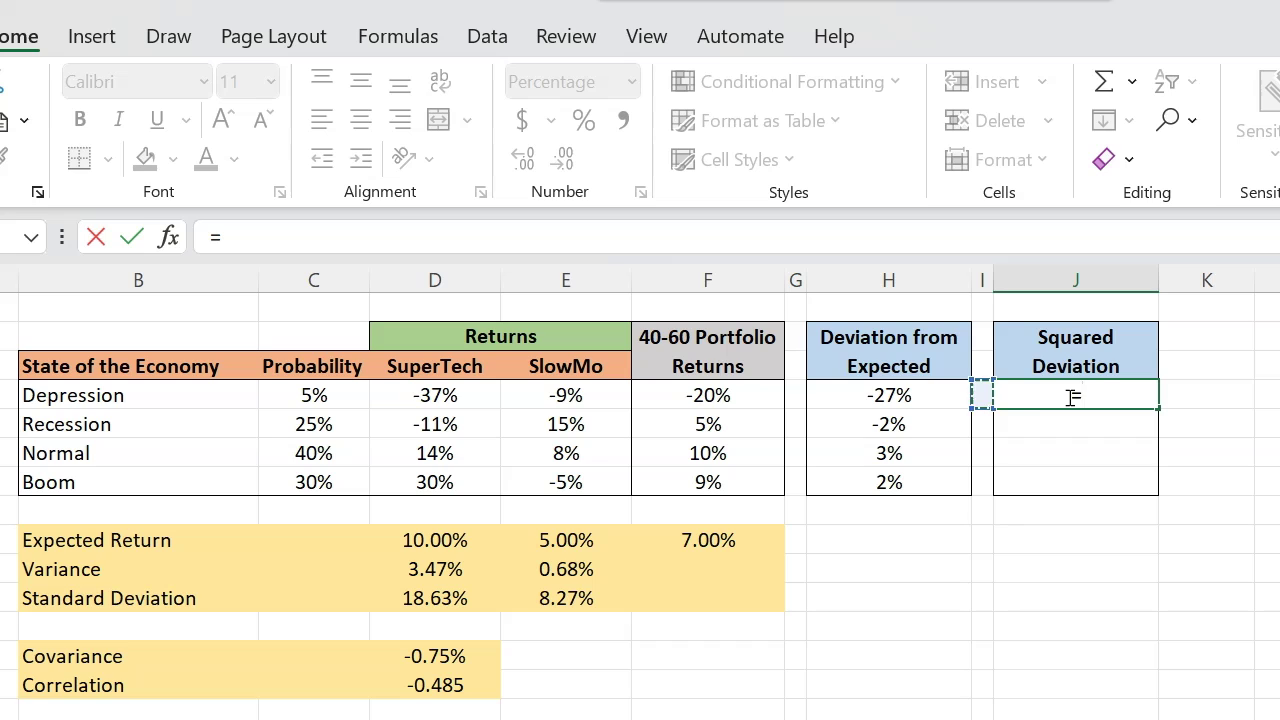
type("^2")
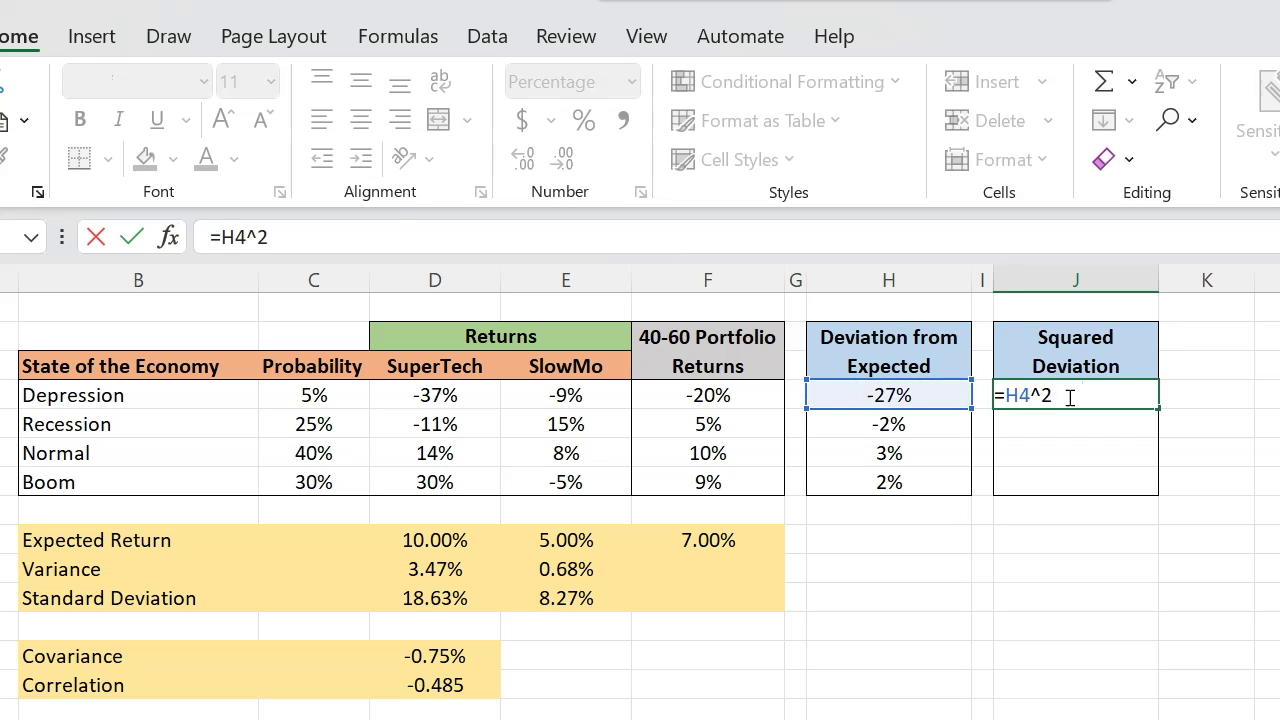
key("ctrl+Return")
- Copy the squared deviation formula from J4 to the Recession, Normal and Boom rows, J5:J7
key("ctrl+c")
key("shift+Down")
key("shift+Down")
key("shift+Down")
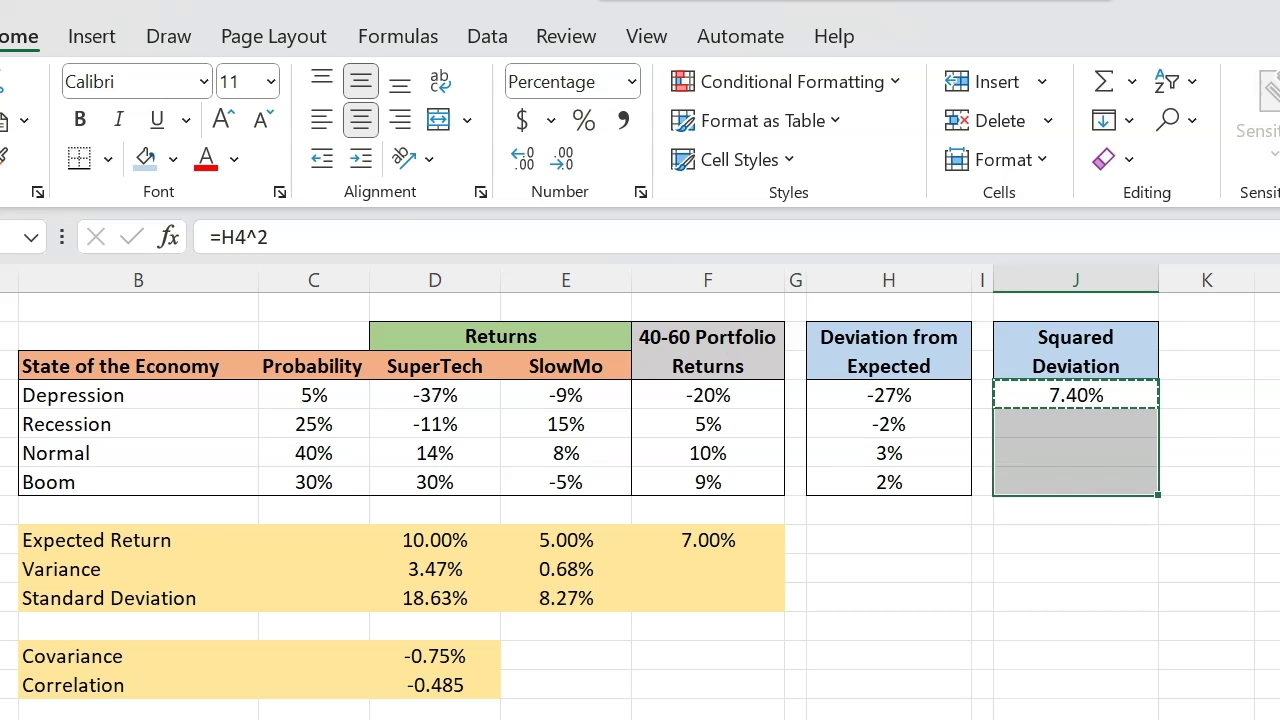
key("ctrl+v")
- Calculate the portfolio's variance in F10 with =SUMPRODUCT(C4:C7,J4:J7), using the state probabilities and squared deviations
left_click(712, 570)
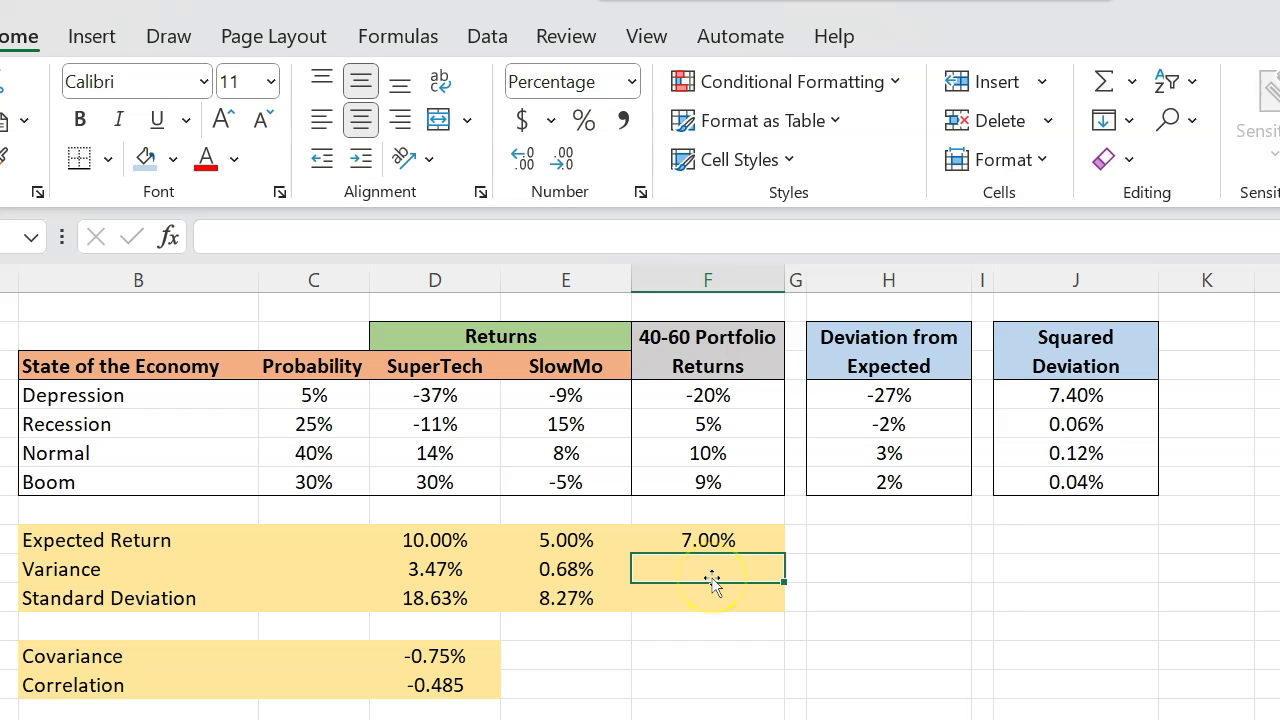
type("=")
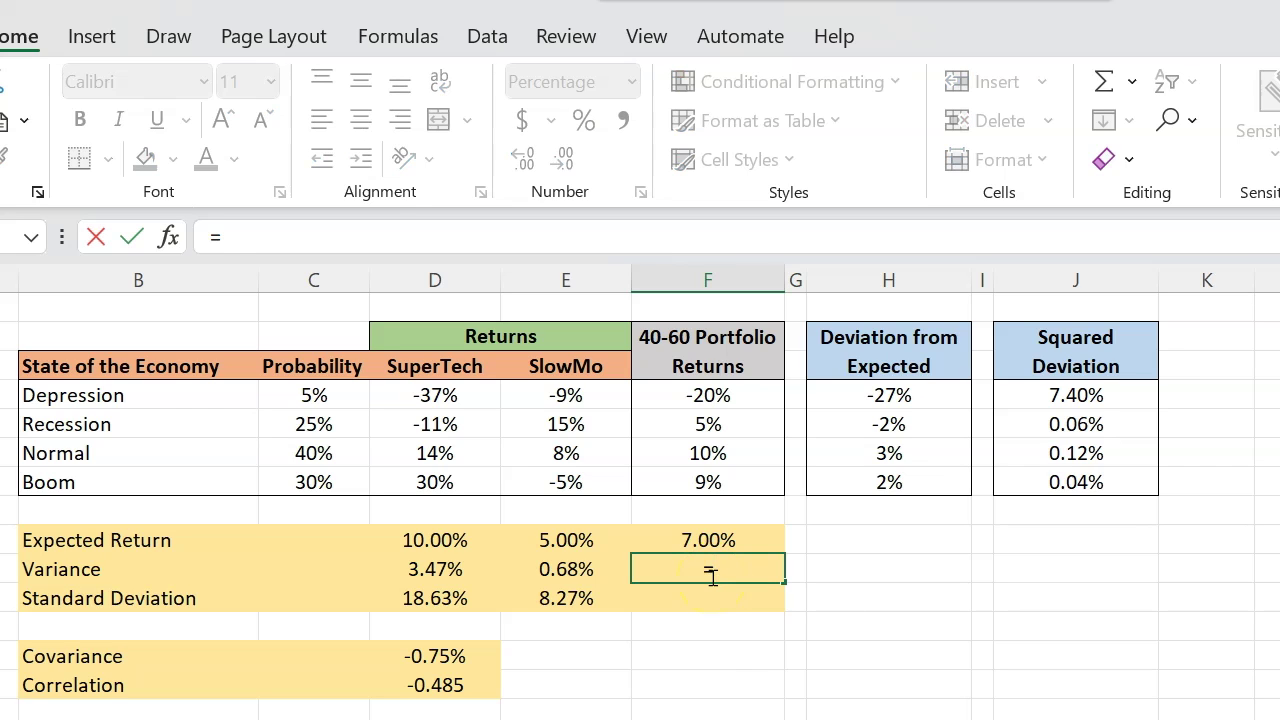
type("sumprod")
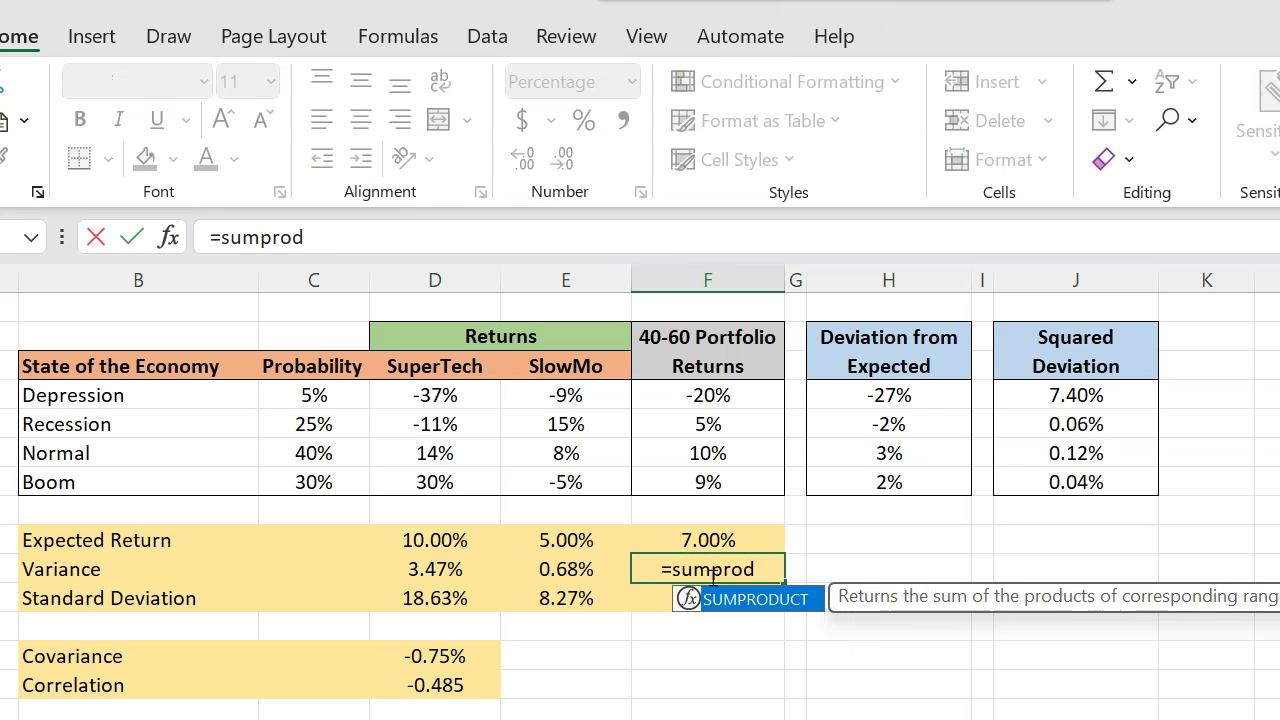
type("uct(")
left_click(334, 395)
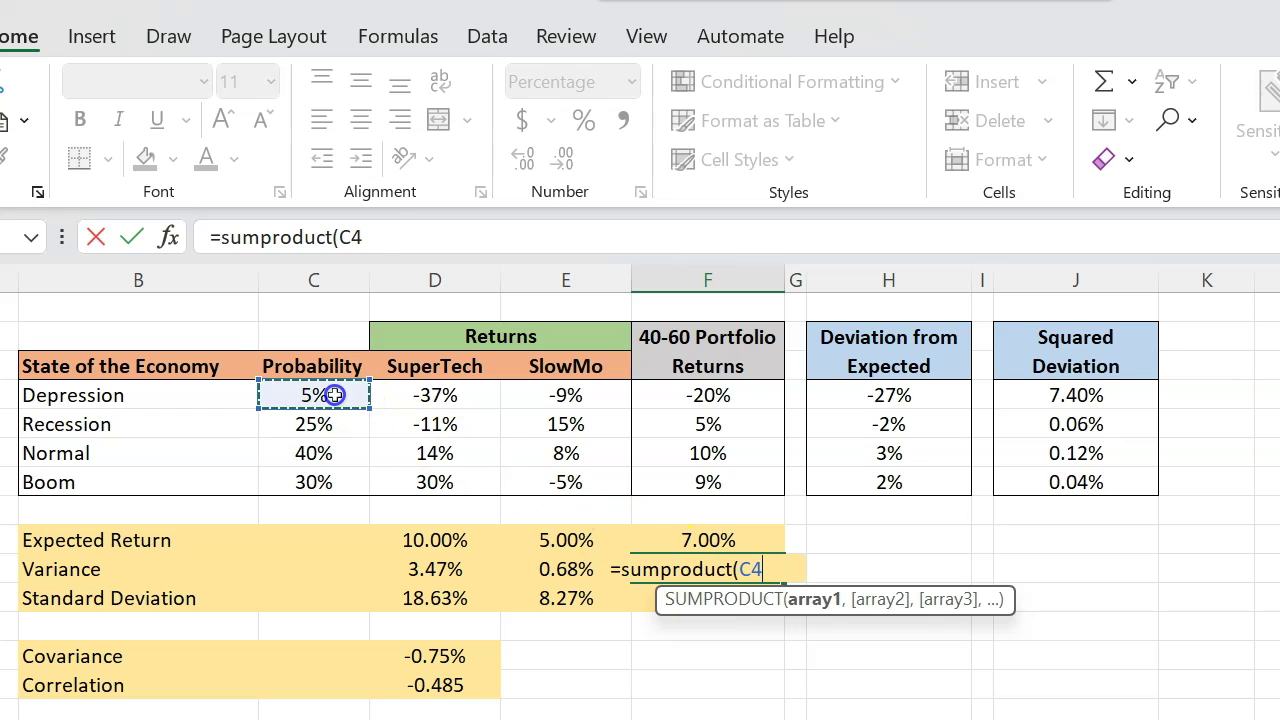
left_click_drag(334, 395, 332, 478)
type(",")
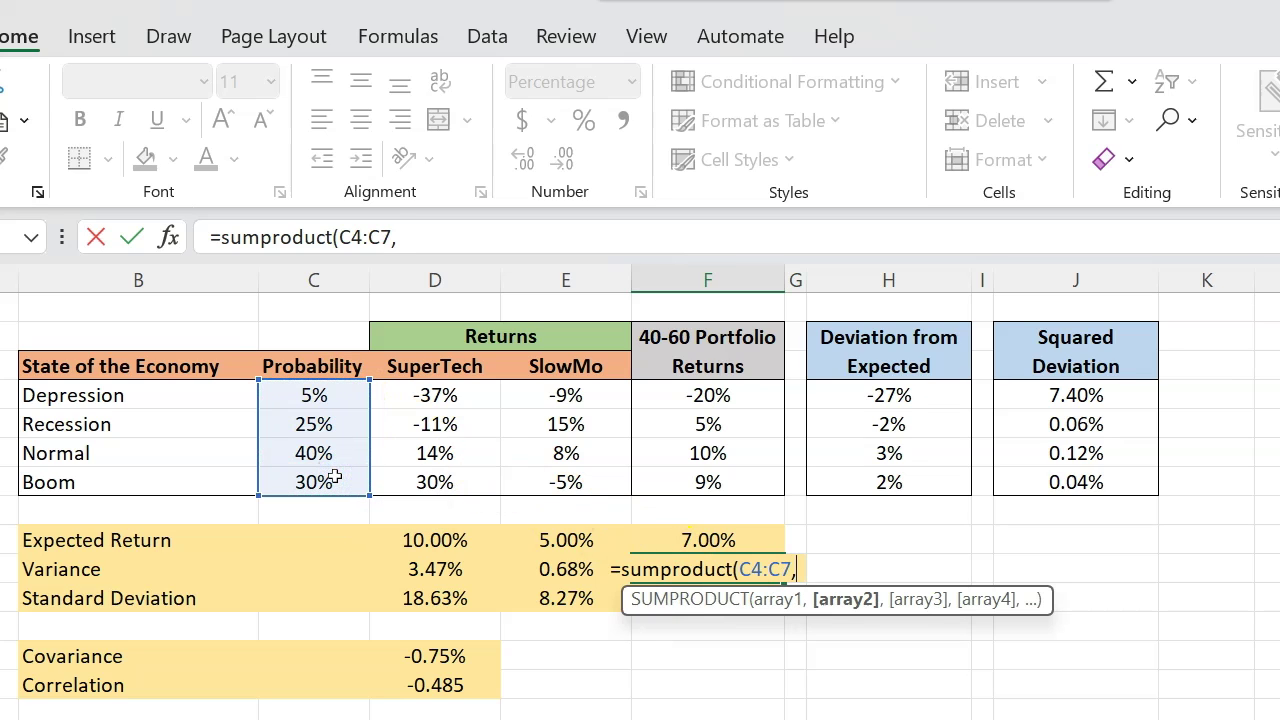
left_click_drag(1062, 400, 1064, 485)
key("Return")
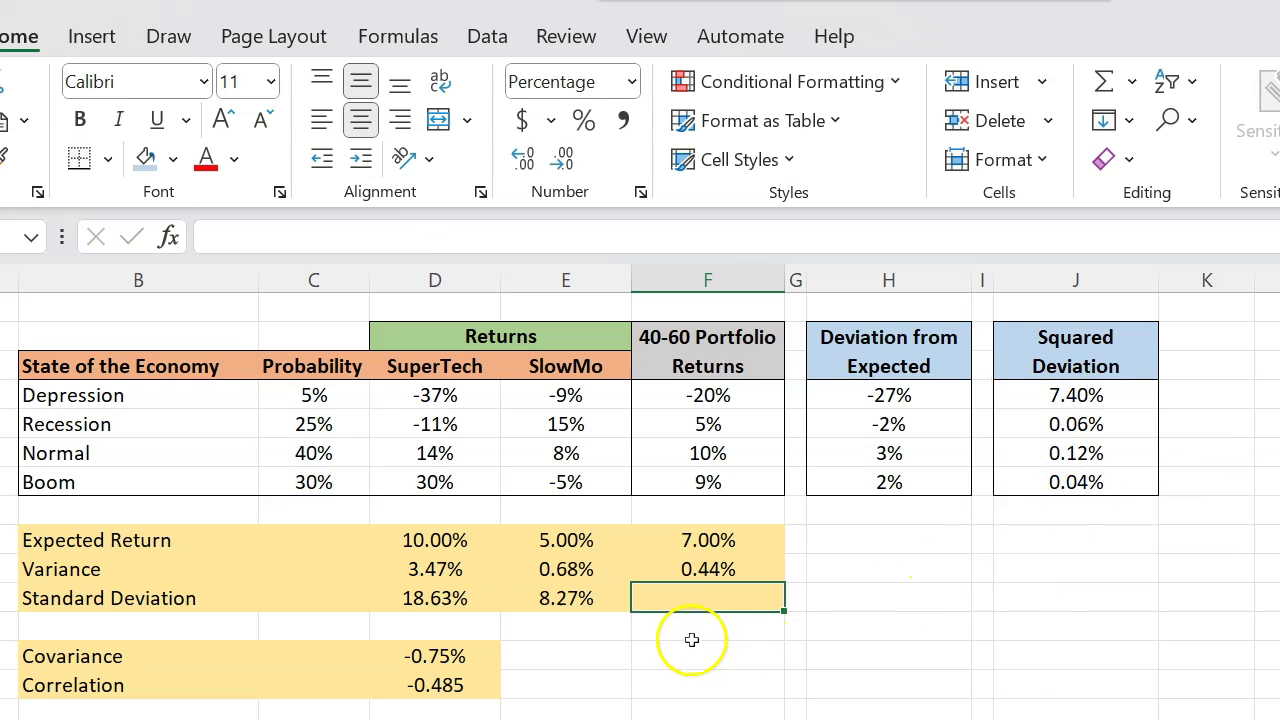
- Calculate the portfolio's standard deviation in F11 as the square root of its variance with =SQRT(F10)
left_click(720, 568)
left_click(719, 598)
type("=")
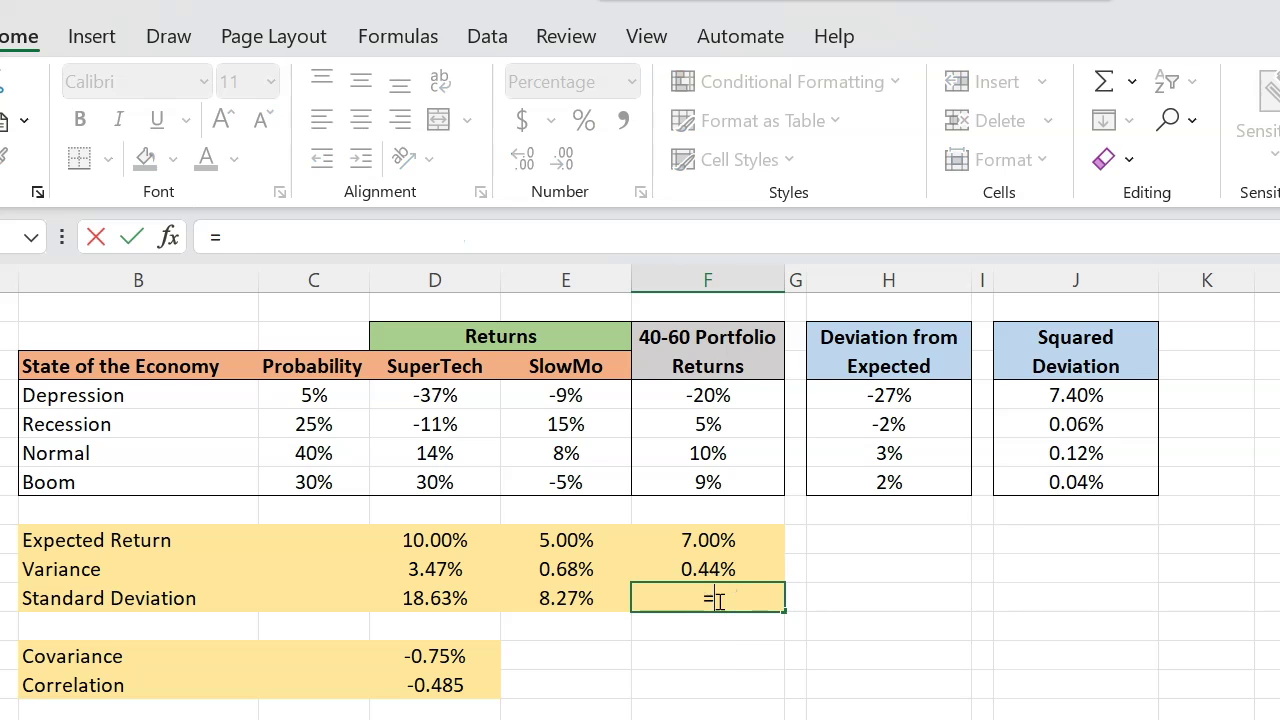
type("sqrt(")
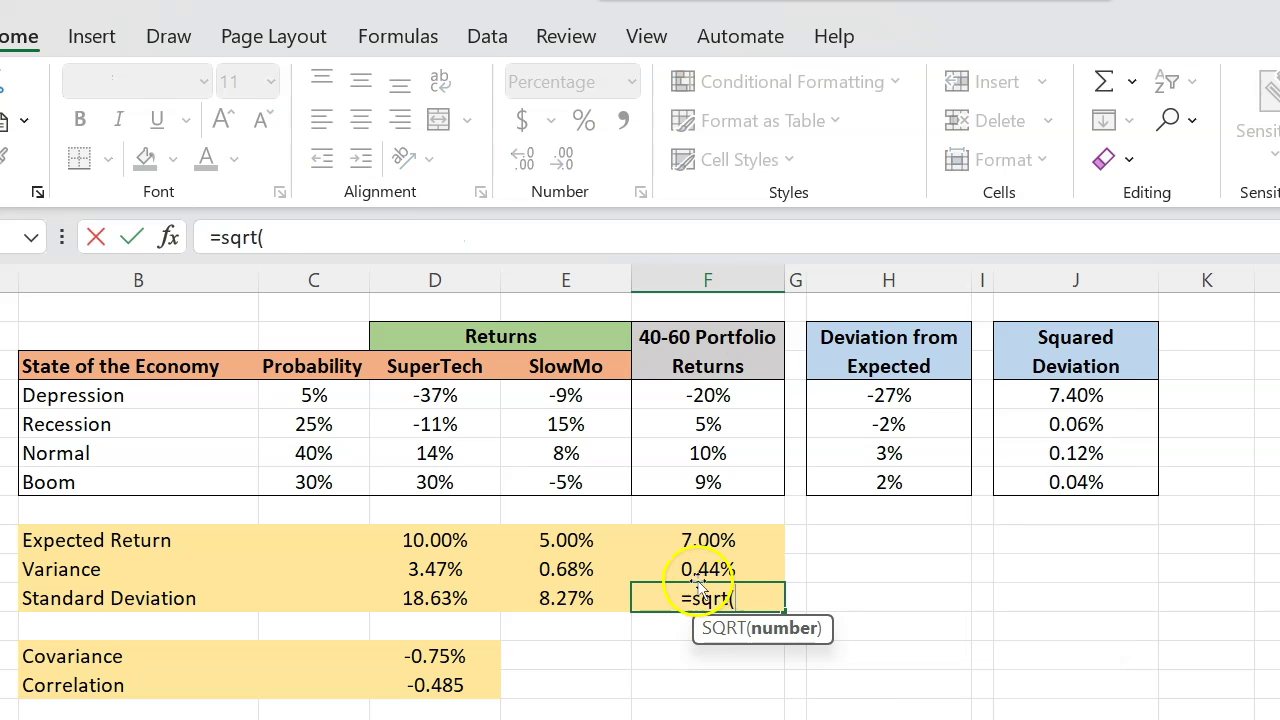
left_click(703, 569)
type(")")
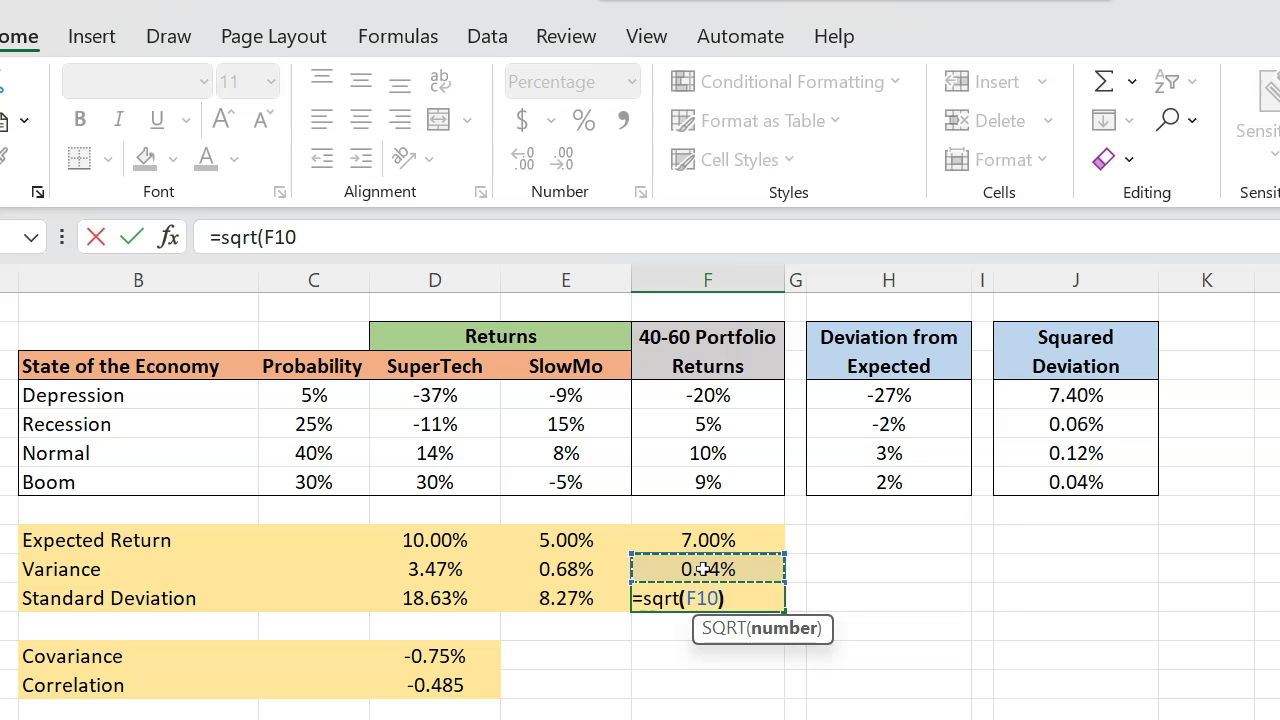
key("Return")
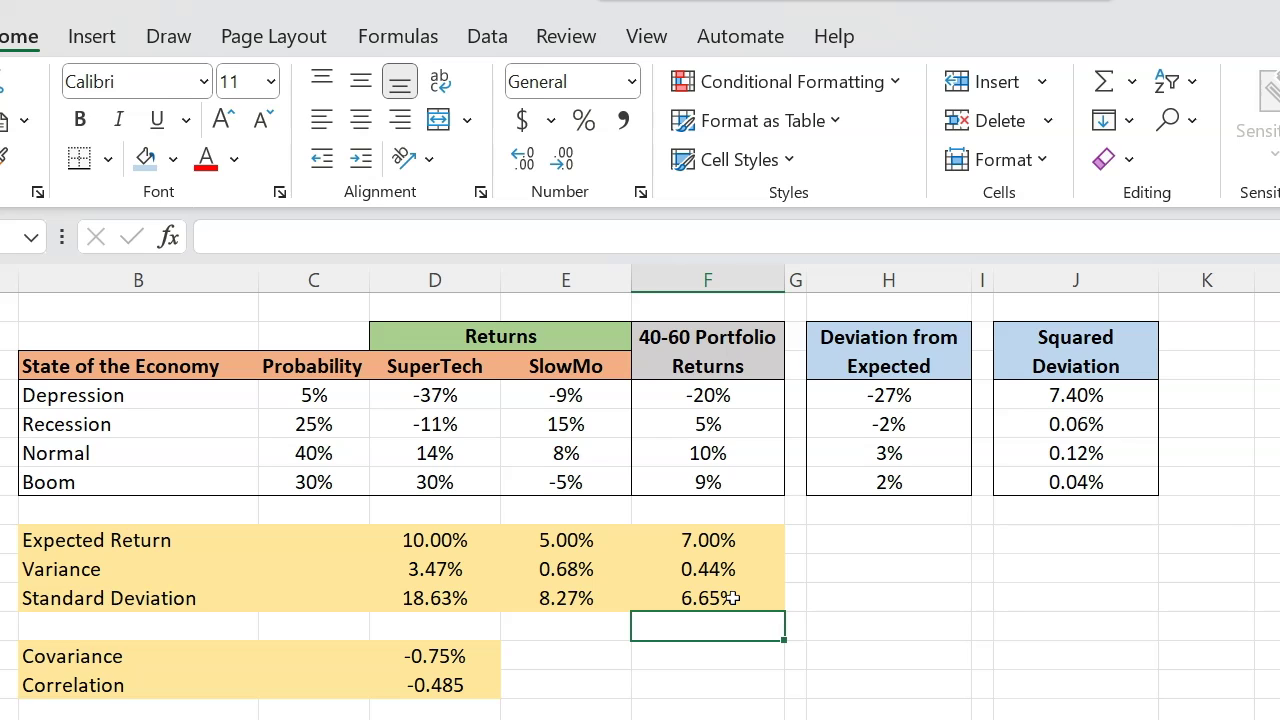
- Review the portfolio's variance formula and compare its variance and standard deviation with those of SuperTech and SlowMo
left_click(640, 645)
left_click(677, 649)
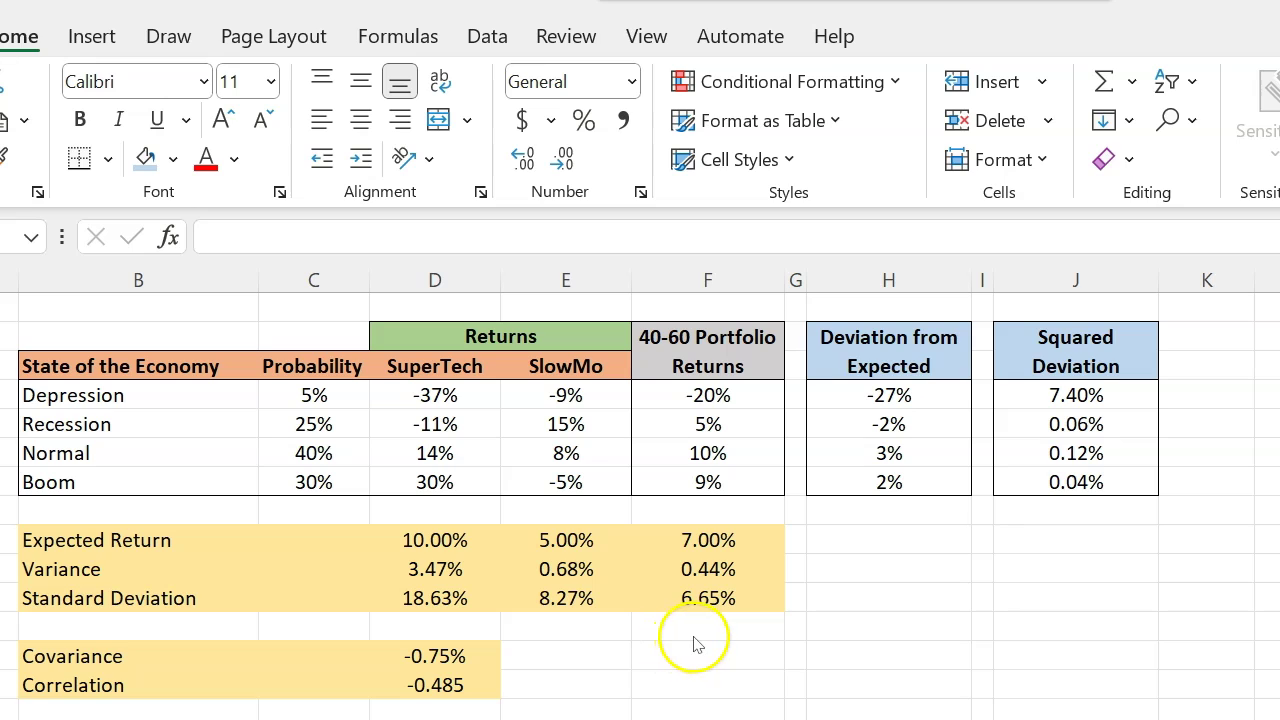
left_click(705, 683)
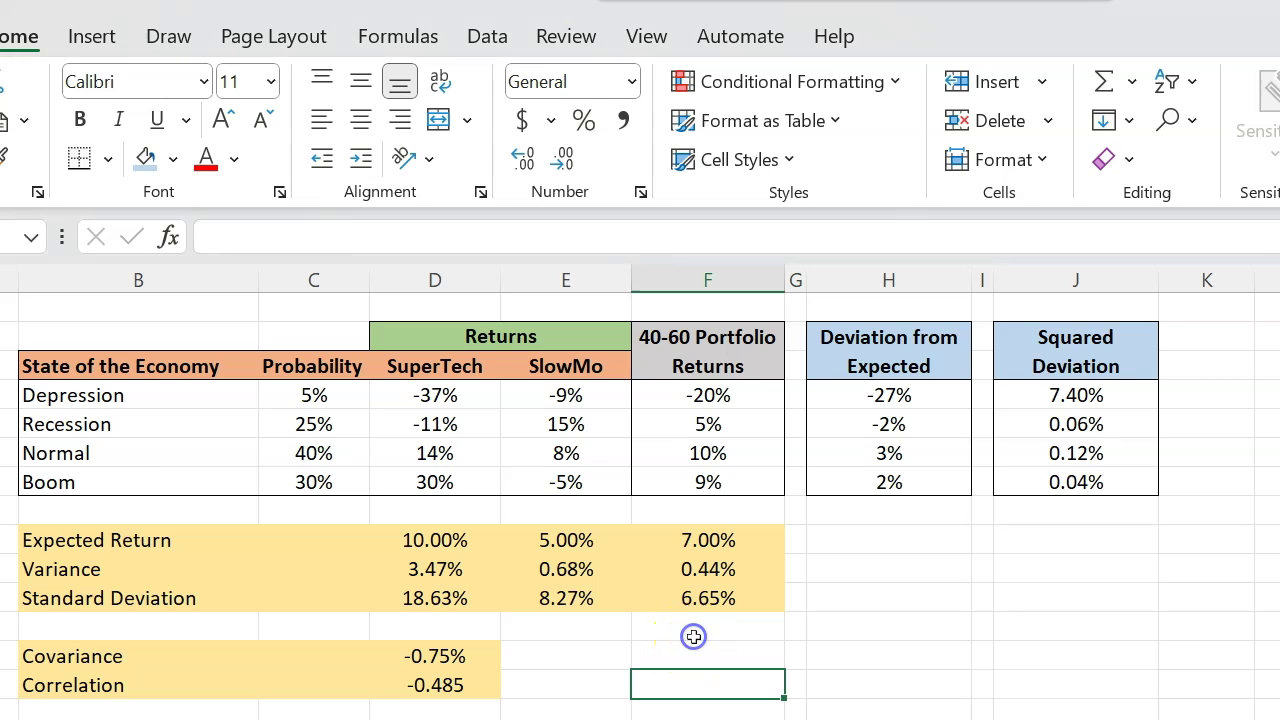
left_click(717, 575)
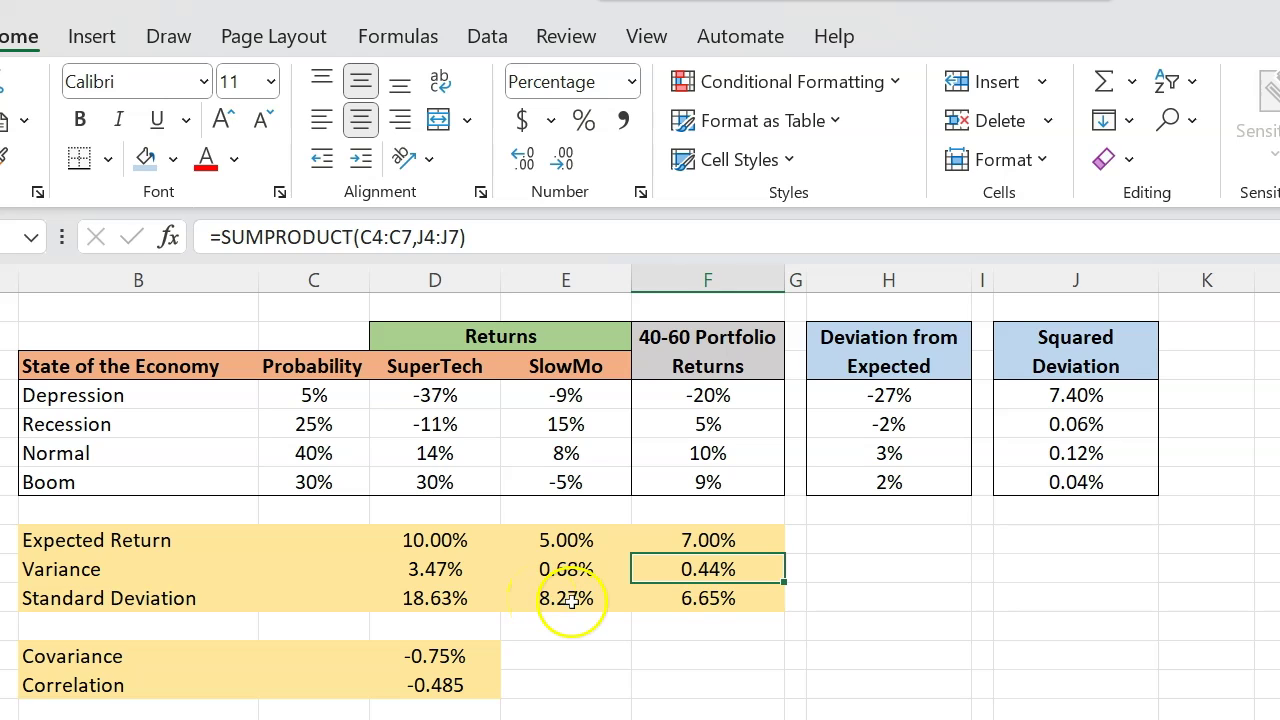
left_click(766, 652)
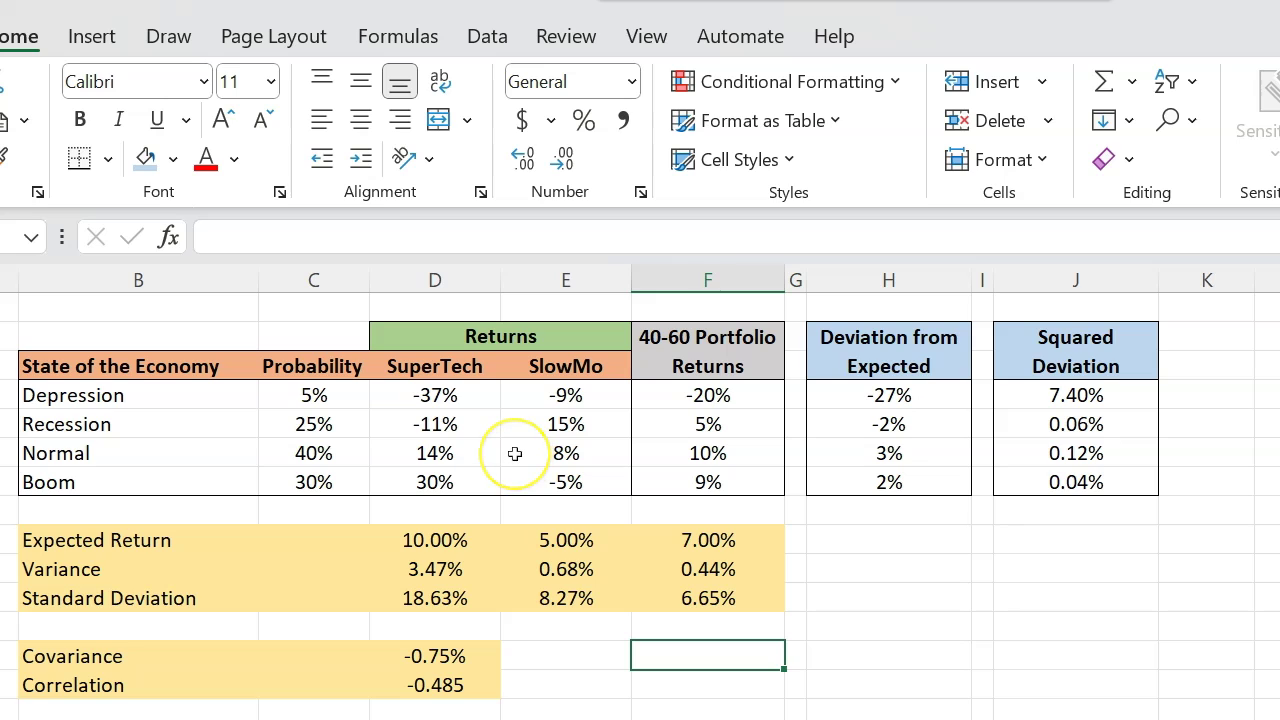
left_click(645, 714)
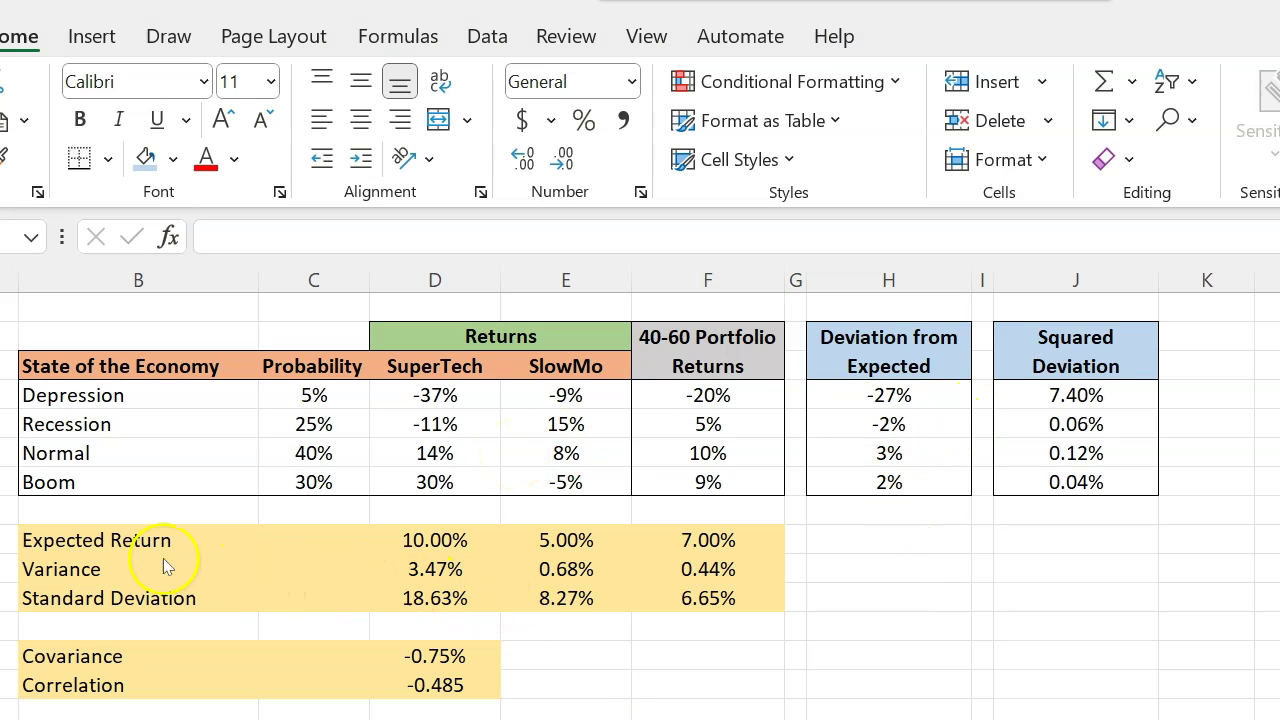
left_click(716, 572)
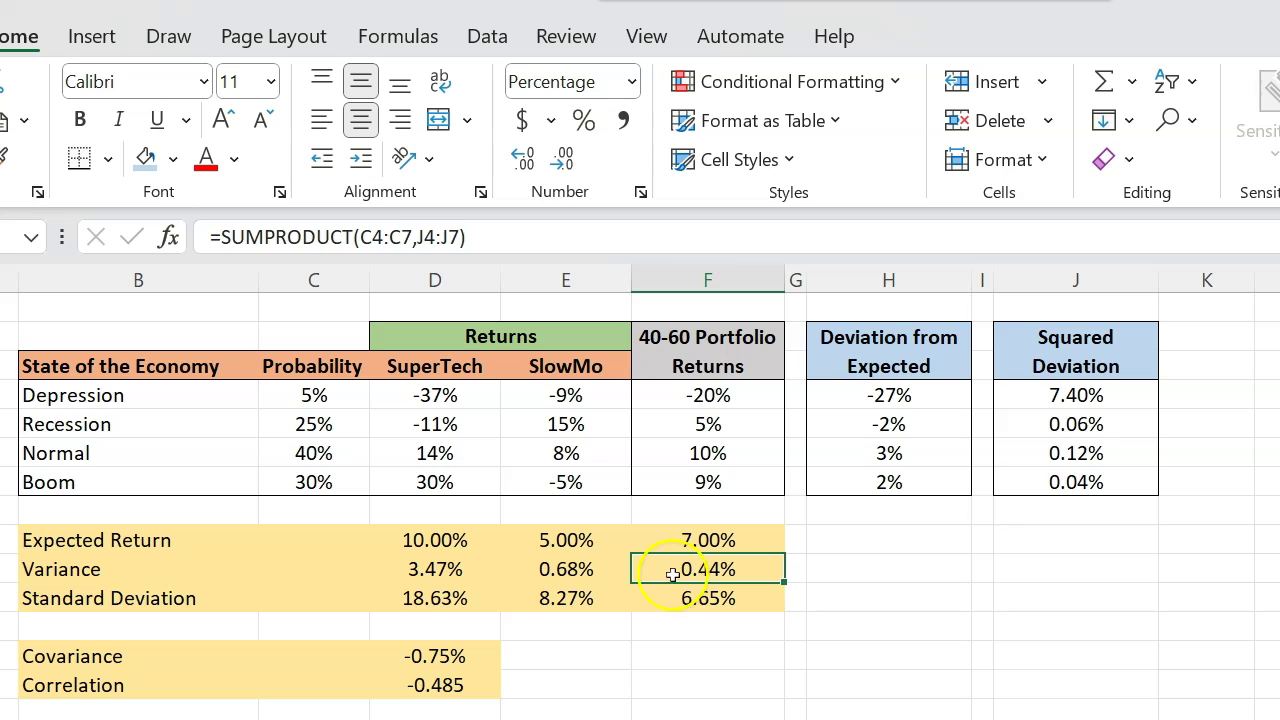
- Compare the expected returns and variances of SuperTech, SlowMo and the portfolio, and check the covariance in D13
left_click_drag(441, 576, 551, 580)
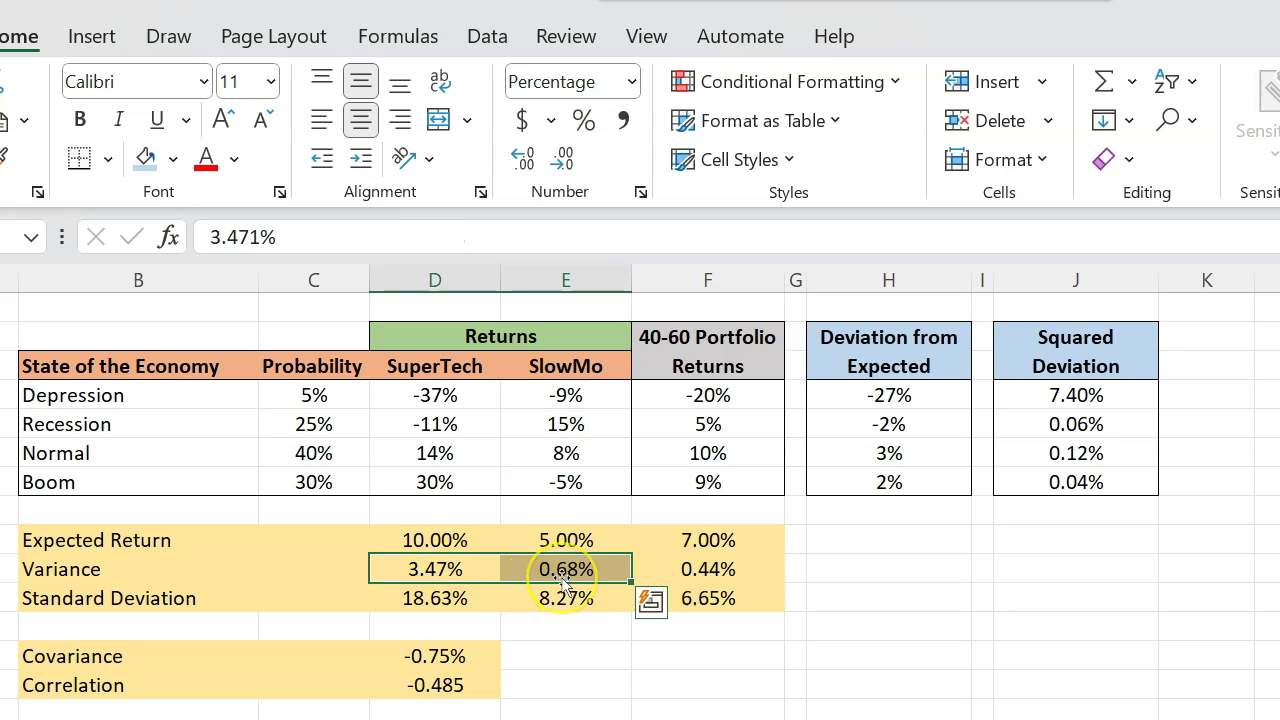
left_click(565, 655)
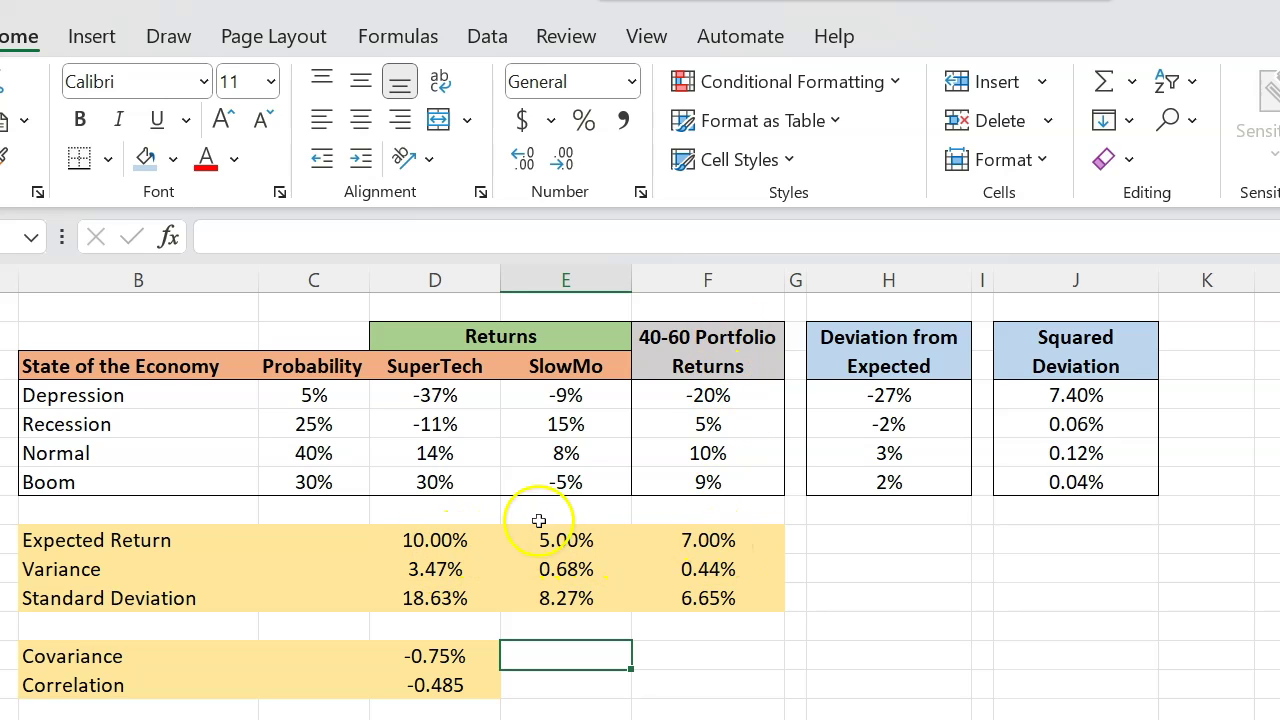
left_click(428, 549)
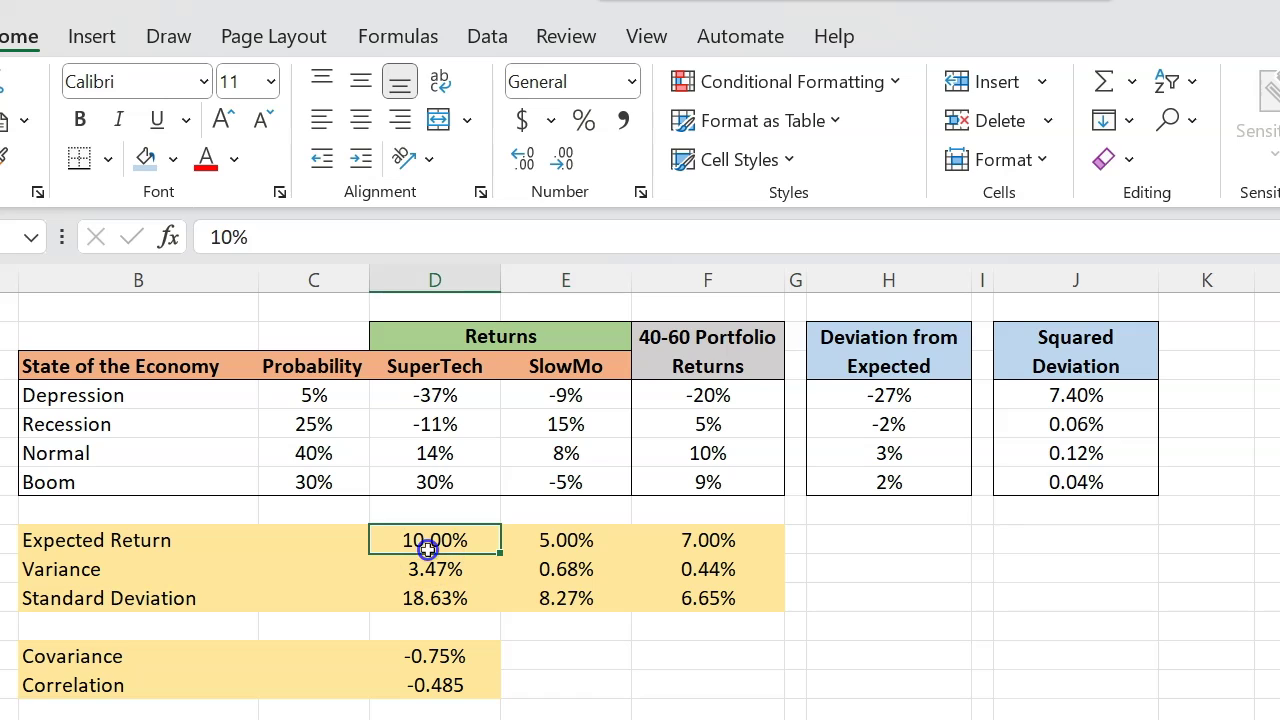
left_click(566, 543)
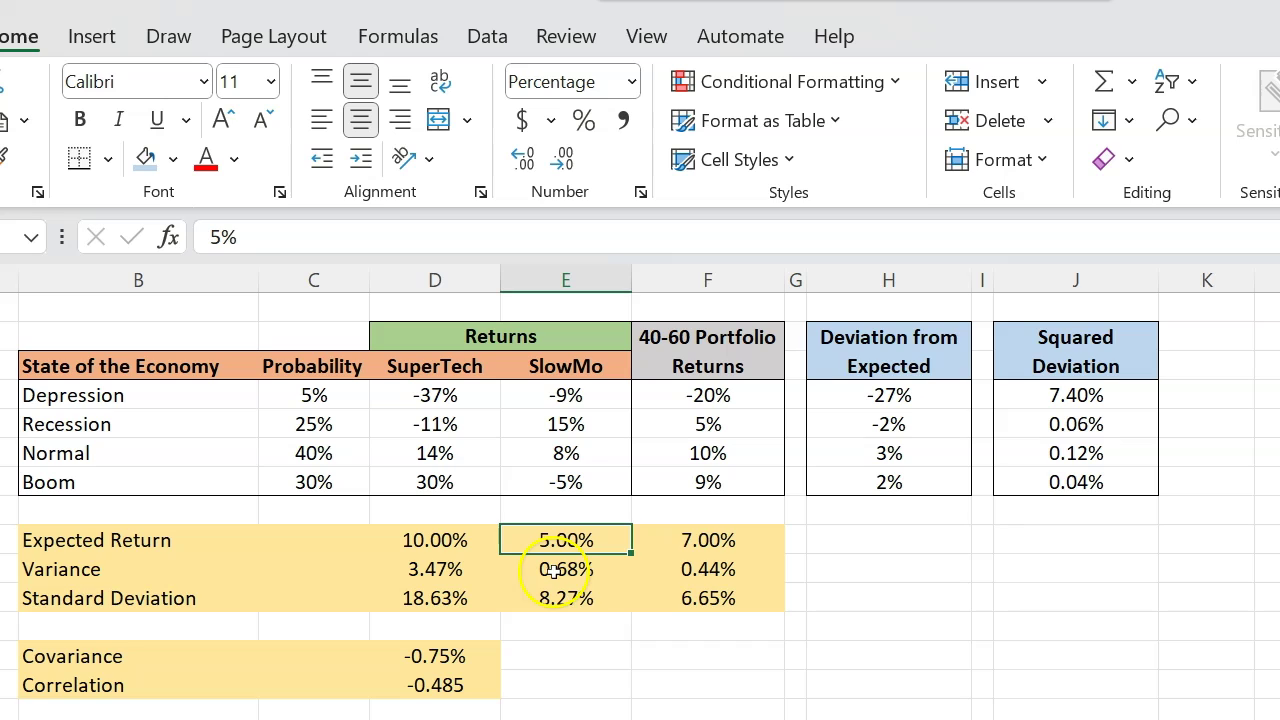
left_click(708, 569)
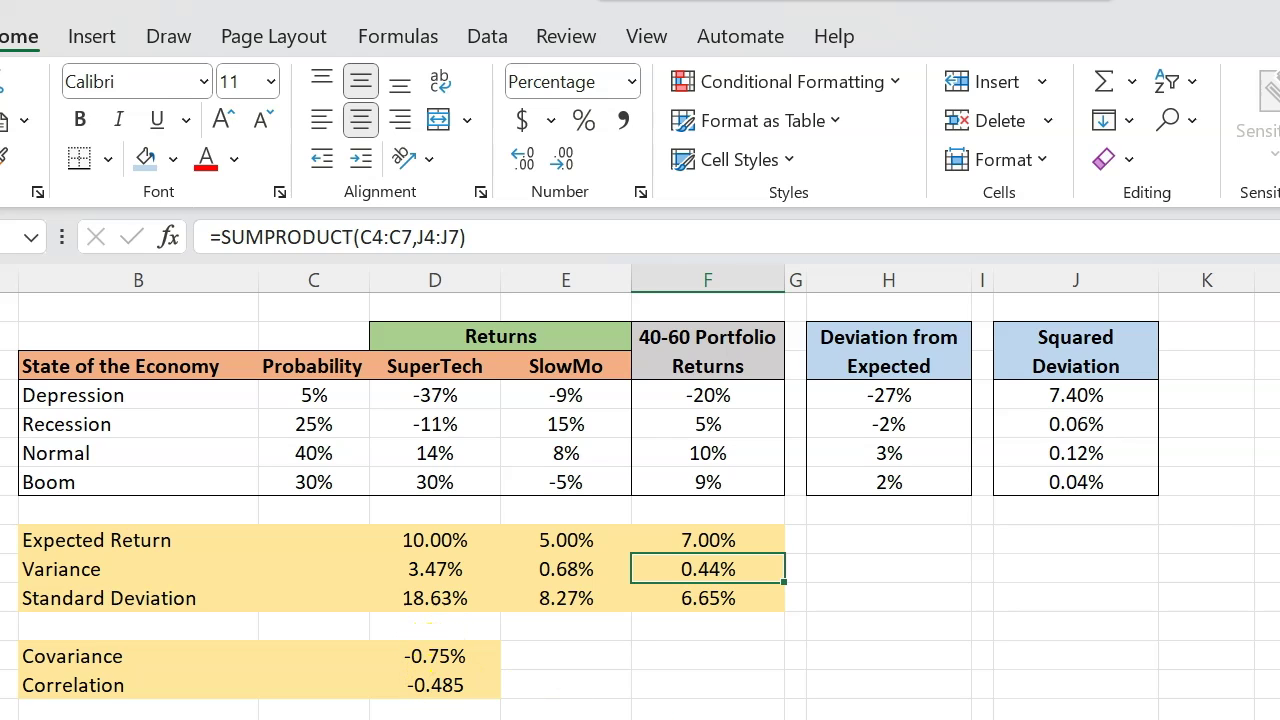
left_click(433, 571)
left_click(567, 573)
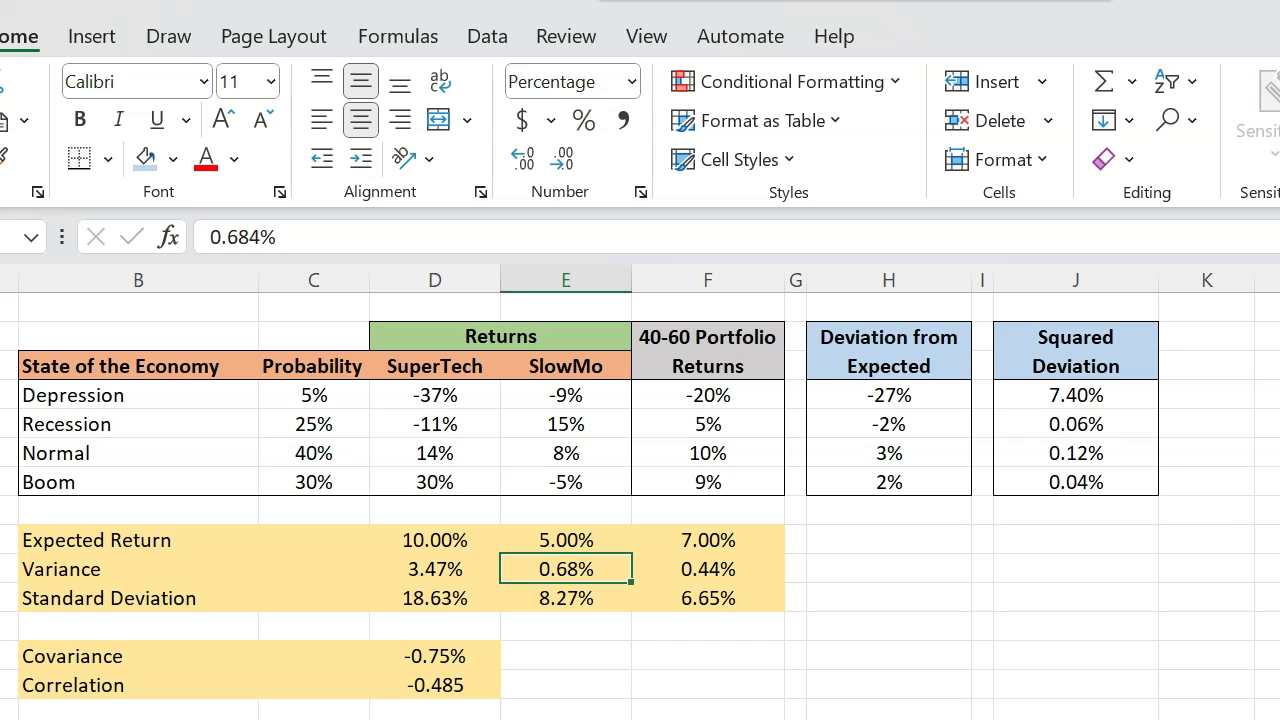
left_click(434, 656)
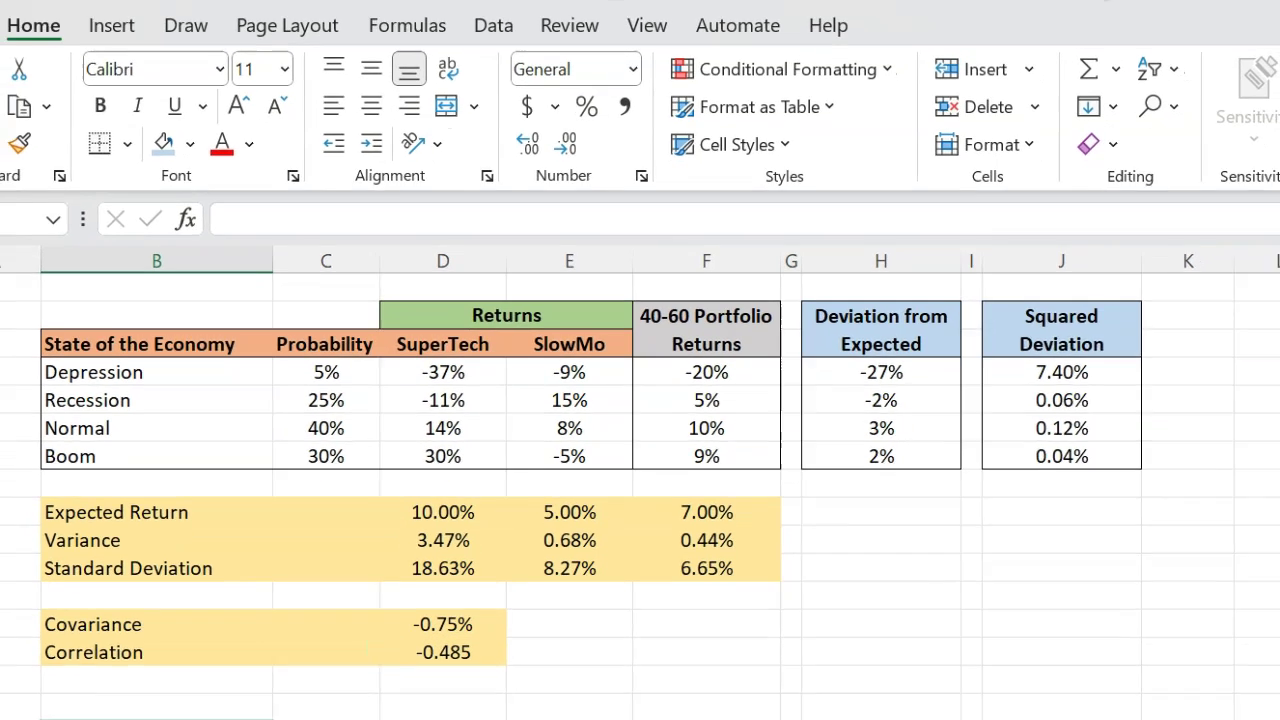
- Paste the portfolio variance equation, with its weight, variance and covariance terms, below the table at B17 and go through its terms
left_click(216, 719)
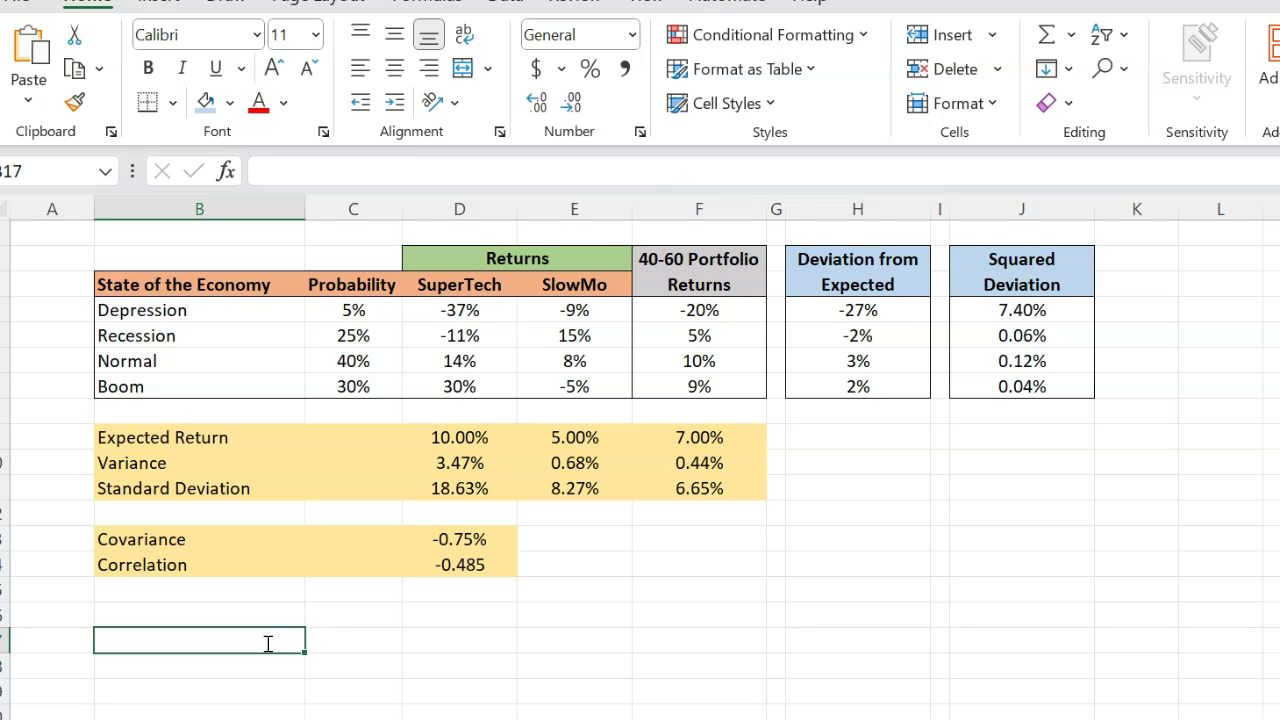
key("ctrl+v")
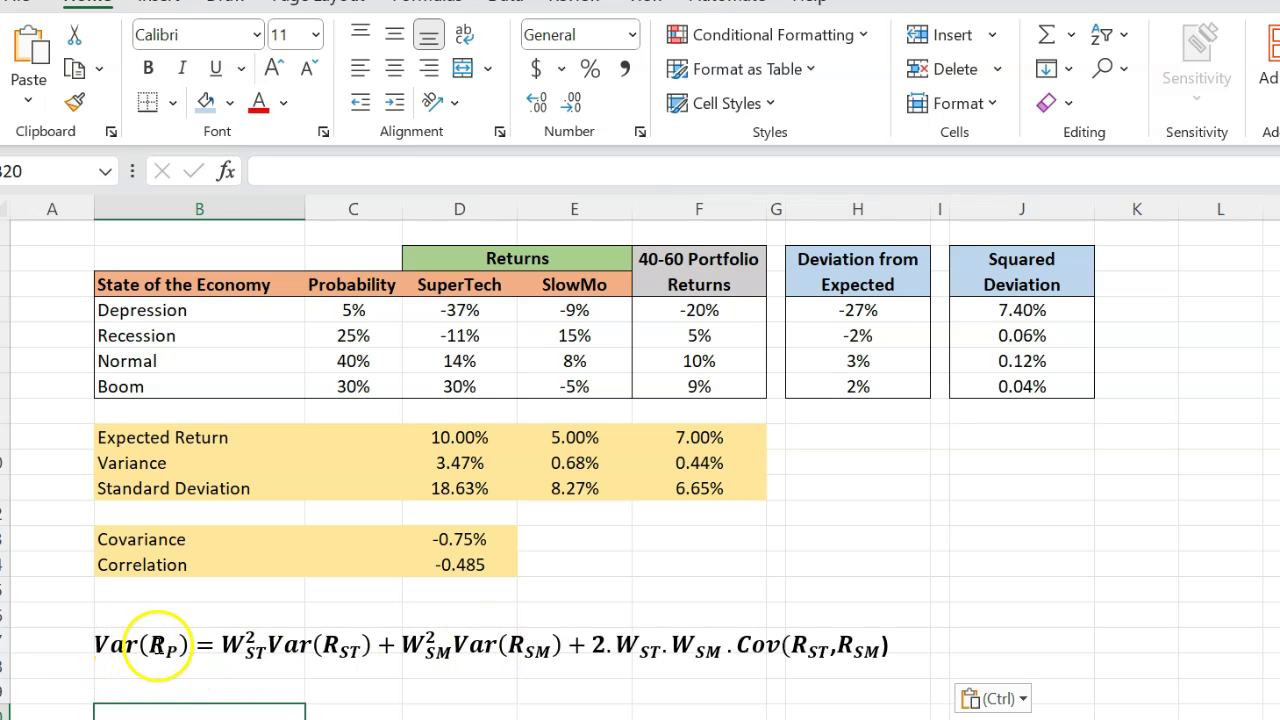
left_click(222, 646)
left_click_drag(222, 646, 268, 648)
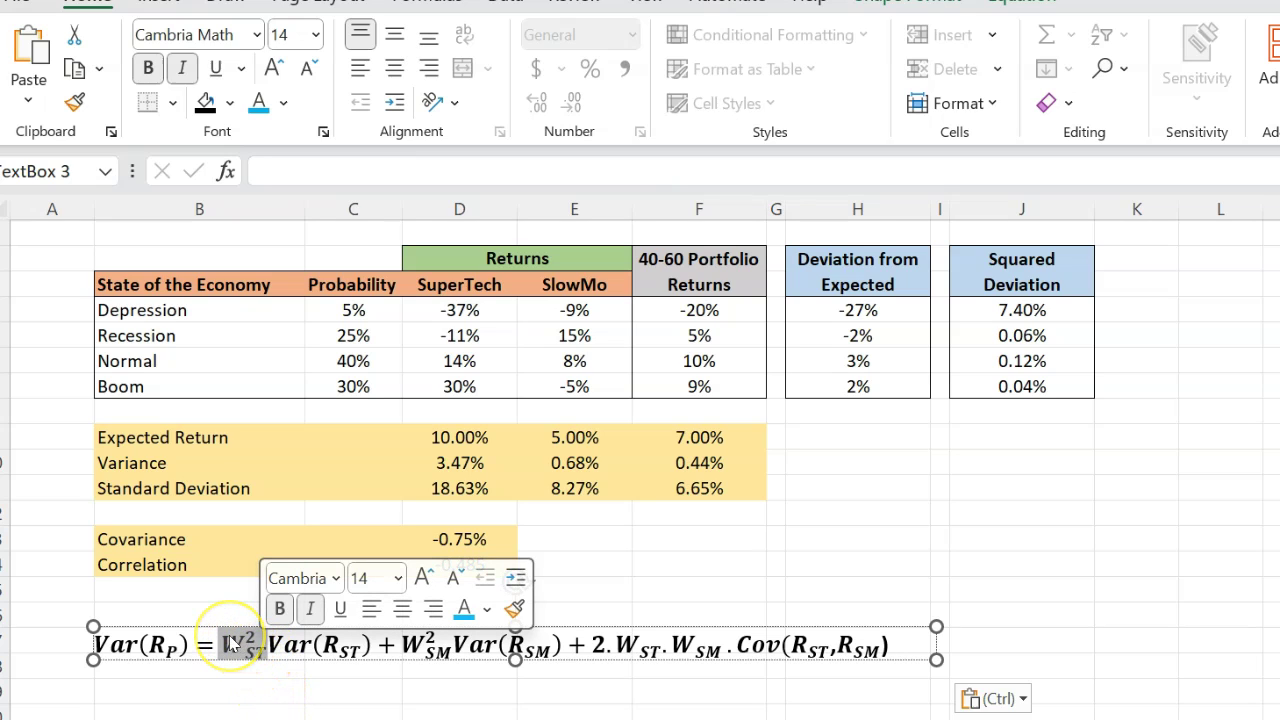
left_click_drag(230, 645, 298, 648)
left_click(331, 688)
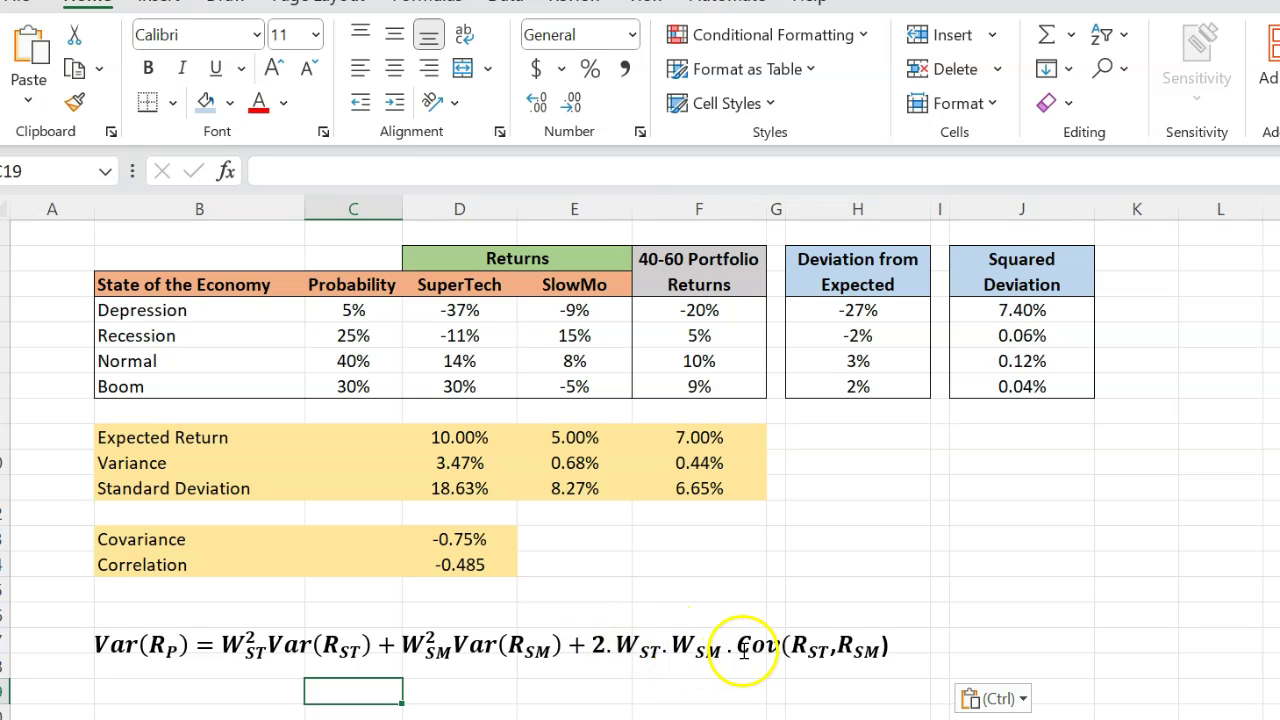
left_click_drag(743, 645, 696, 695)
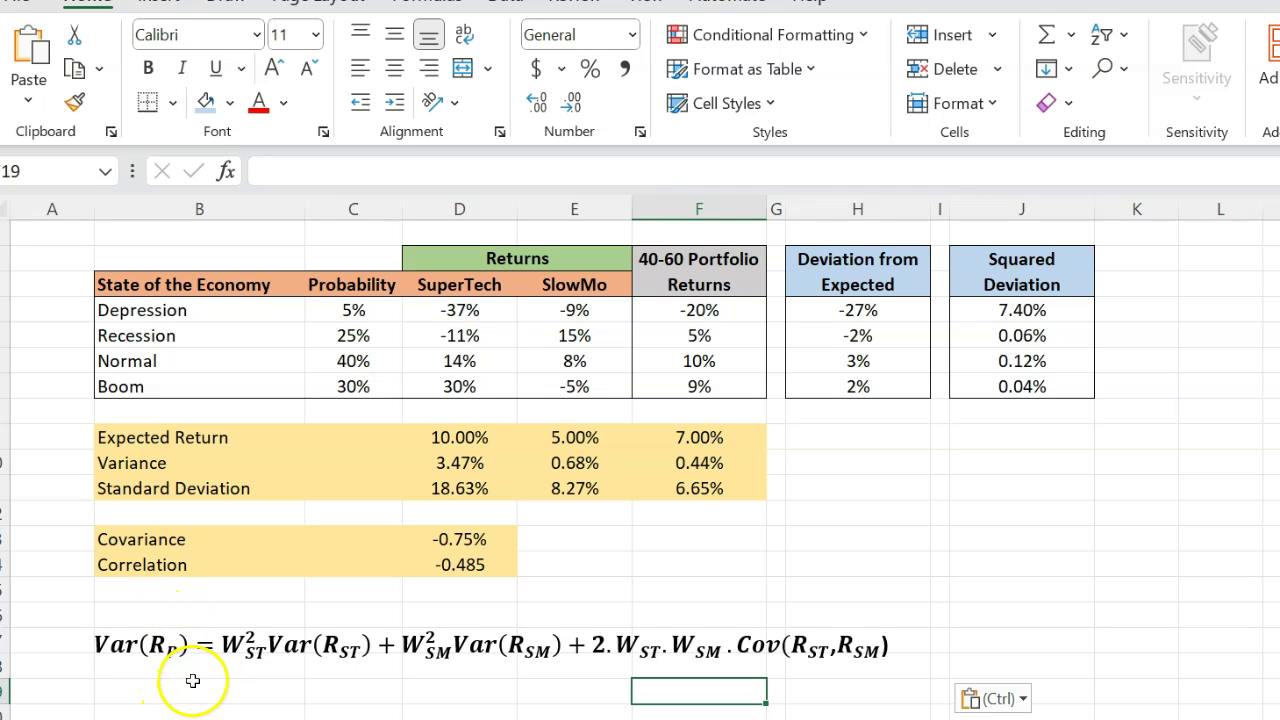
- Clear the portfolio's variance and standard deviation formulas from F10:F11
key("Up")
key("Up")
key("Up")
key("Up")
key("Up")
key("Up")
key("Up")
key("Up")
key("Up")
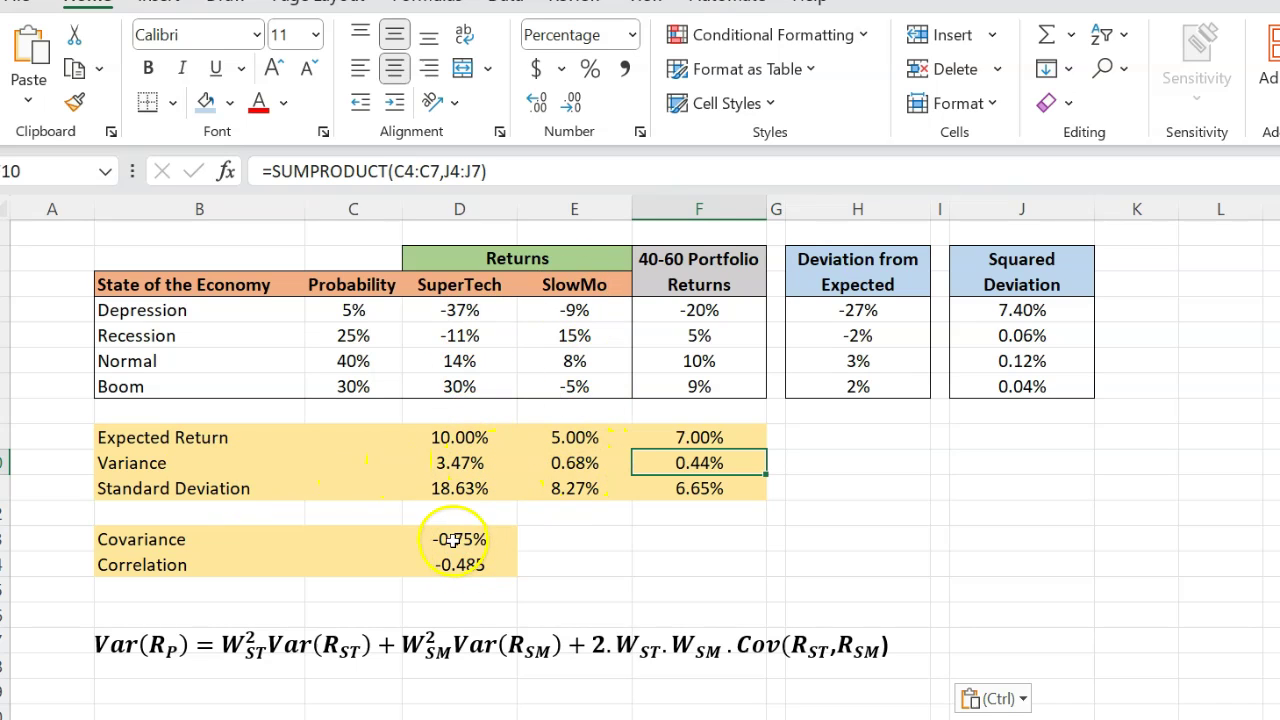
left_click_drag(700, 463, 700, 488)
key("Delete")
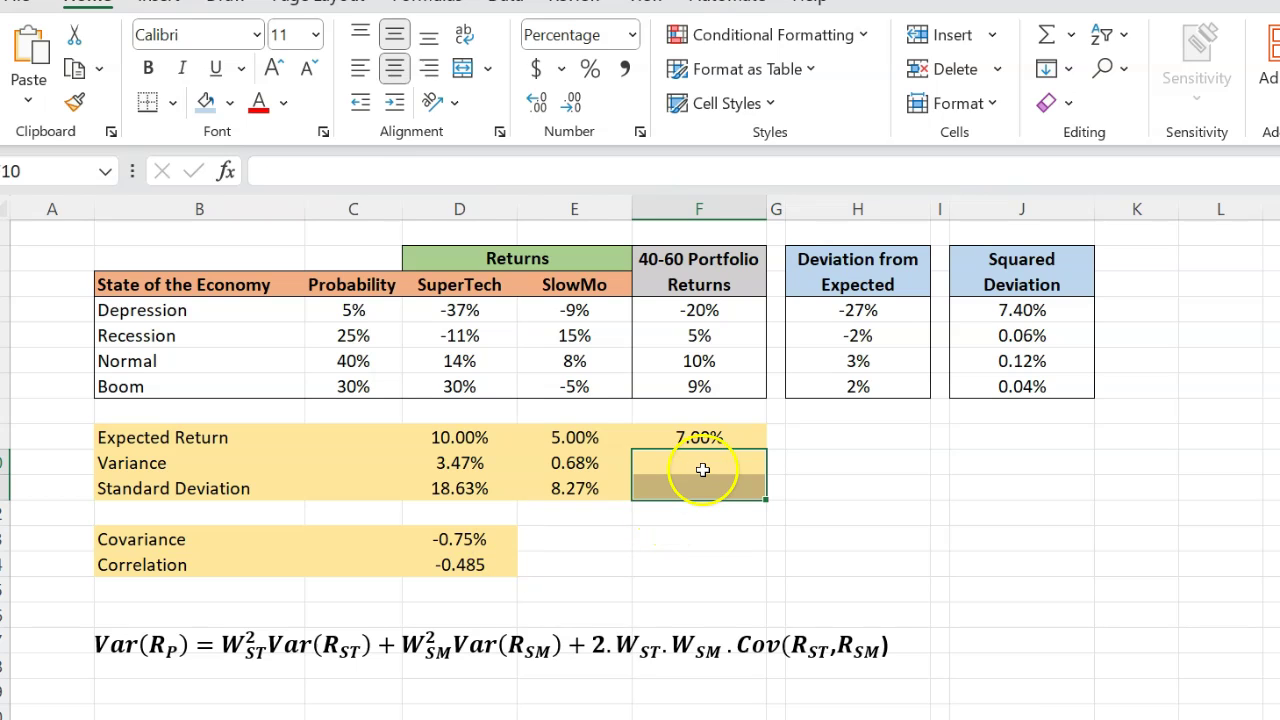
- Begin a new portfolio variance formula in F10 with SuperTech's squared weight times its variance, =((0.40^2)*D10)+
left_click(703, 470)
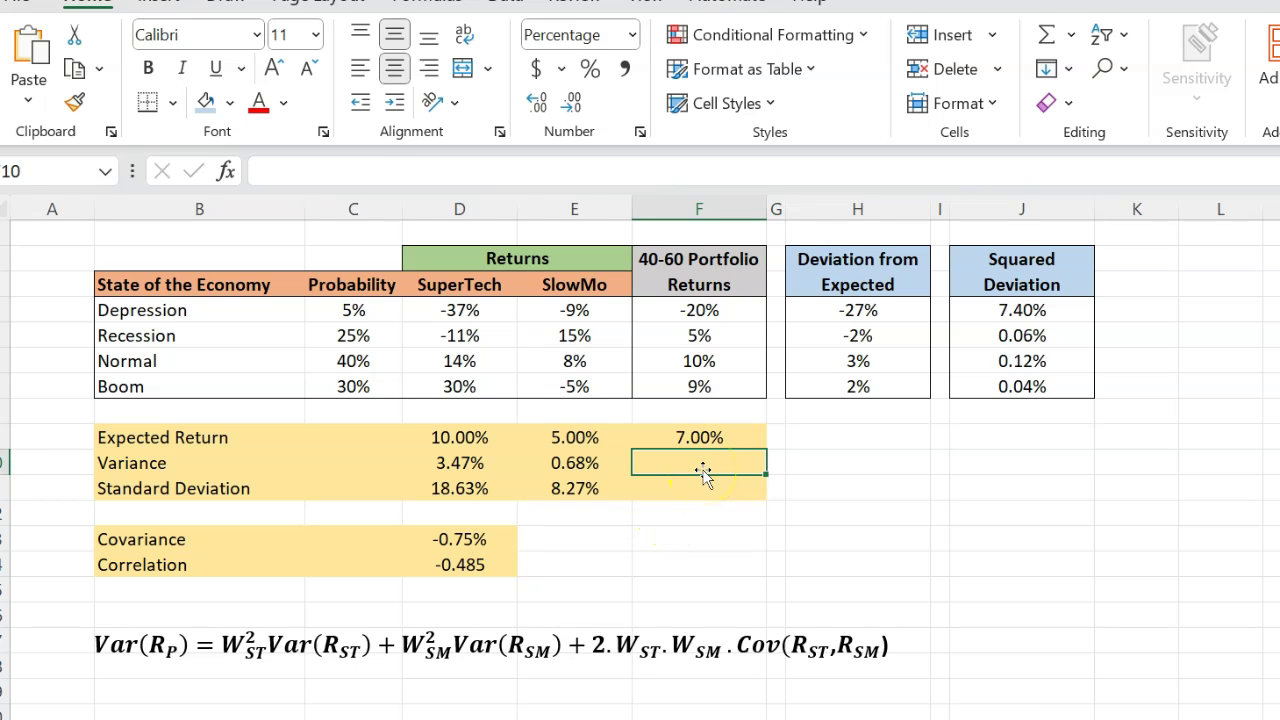
type("=0.40^2")
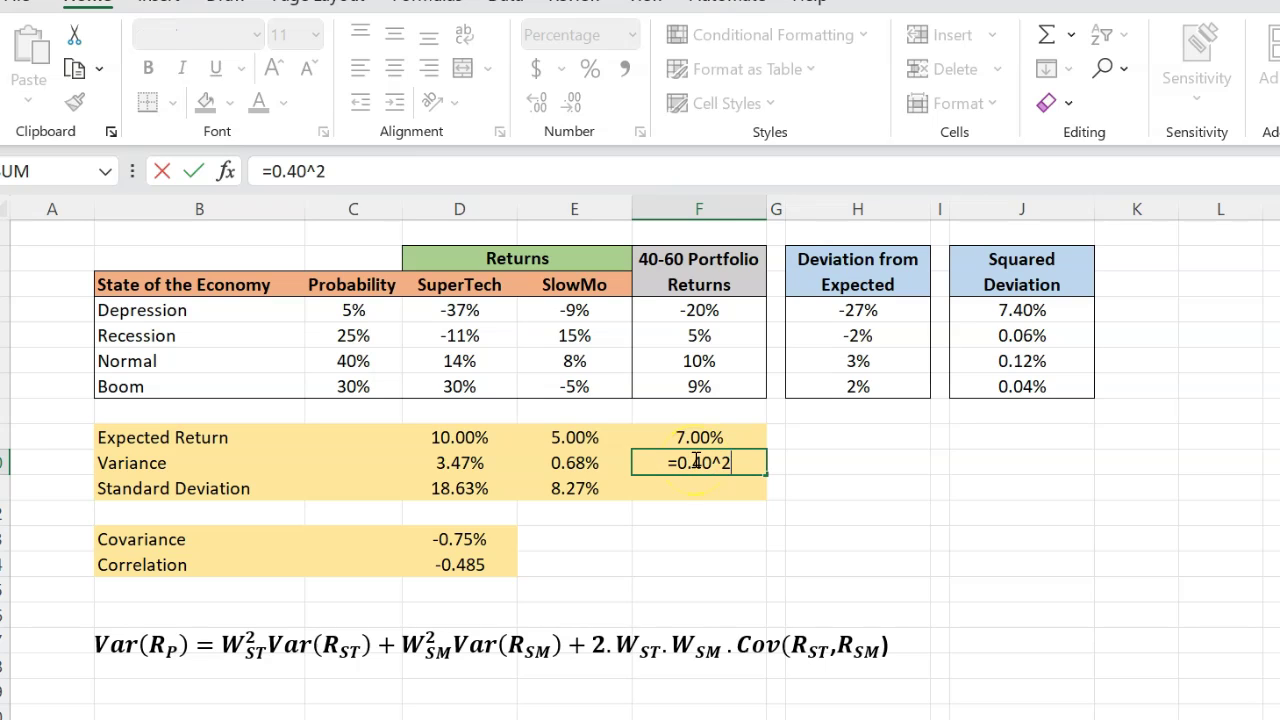
type(")")
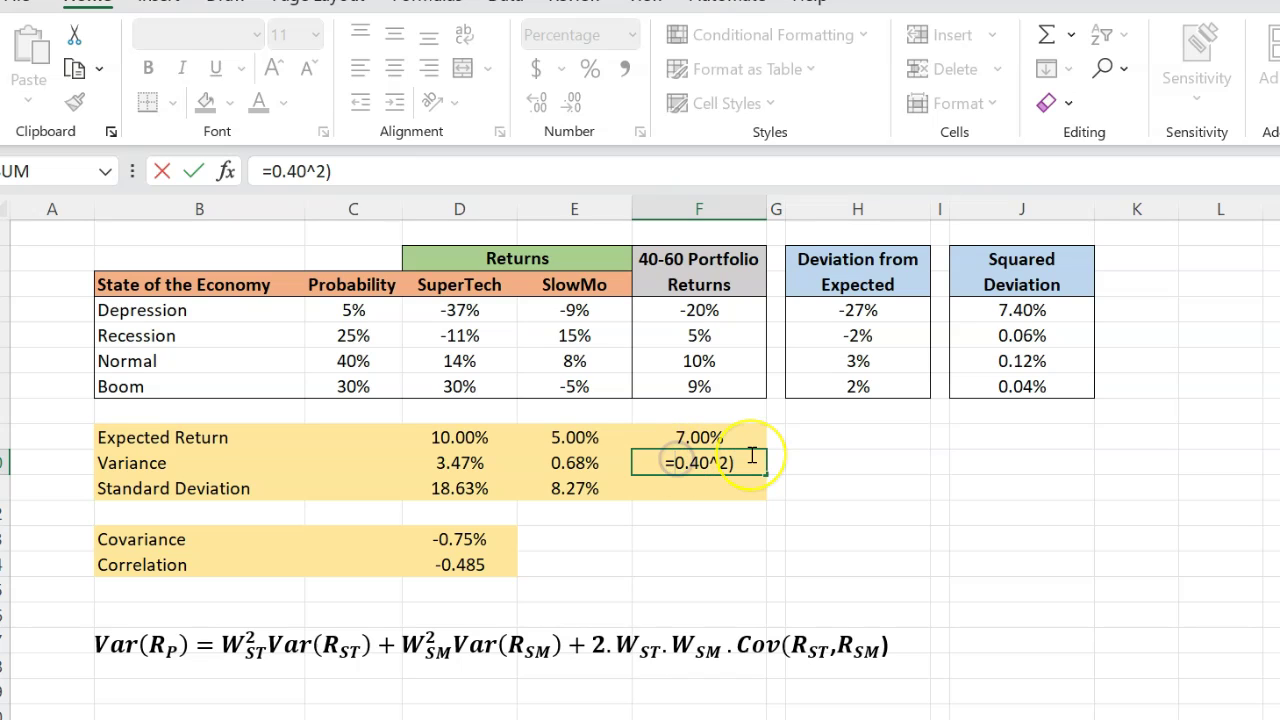
type("(")
type("*")
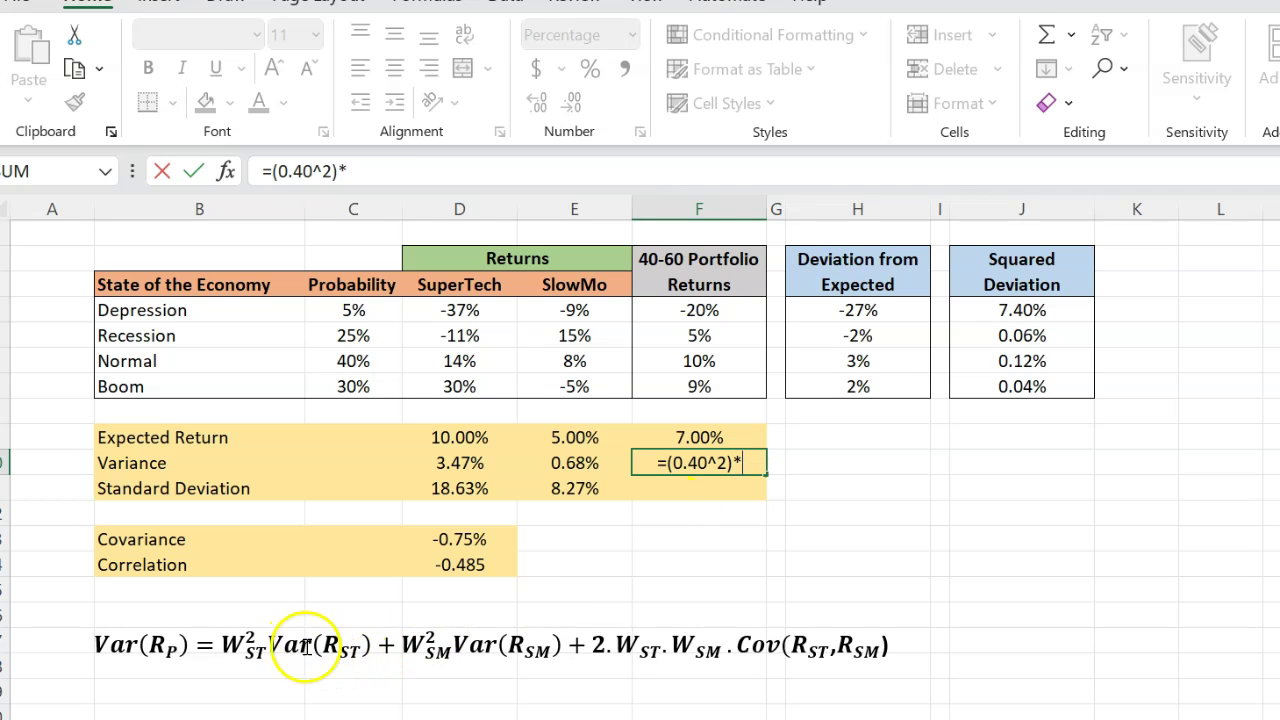
left_click(452, 463)
left_click(641, 463)
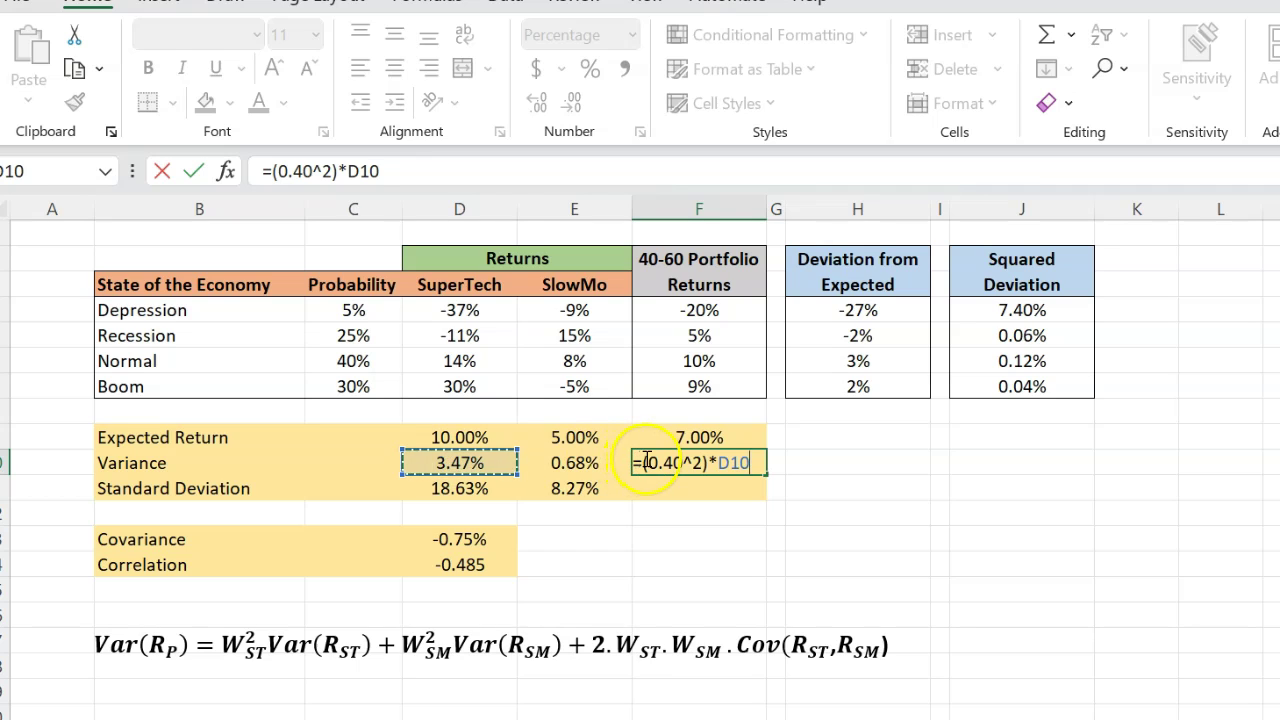
type("(")
left_click(758, 463)
type(")+")
- Add SlowMo's squared weight times its variance, ((0.60^2)*E10)+, to the variance formula in F10
type("(0")
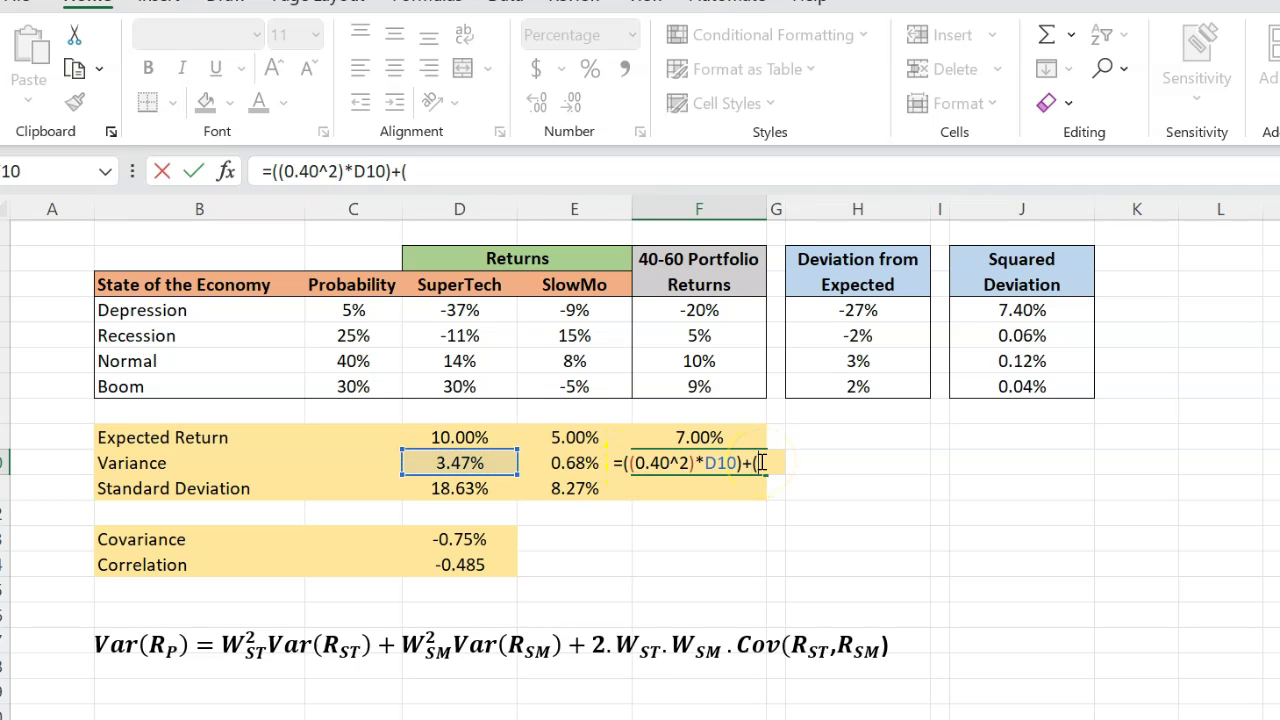
type(".60")
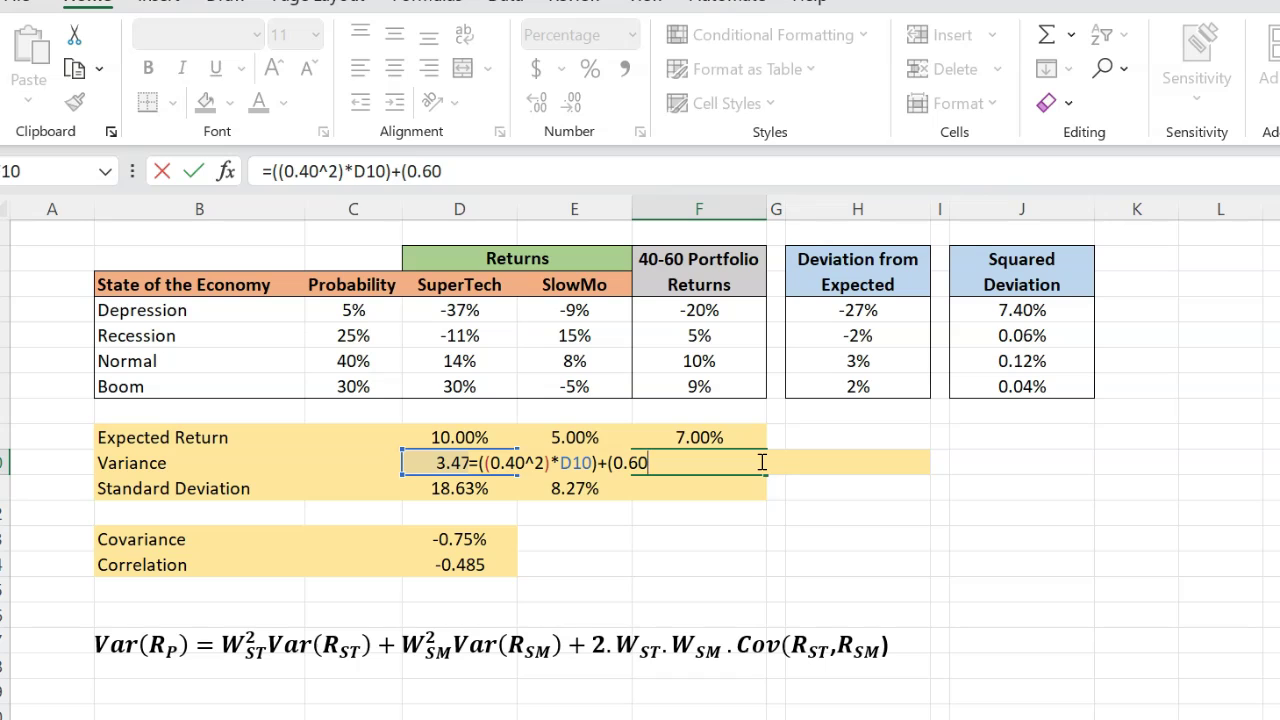
type("^2)*")
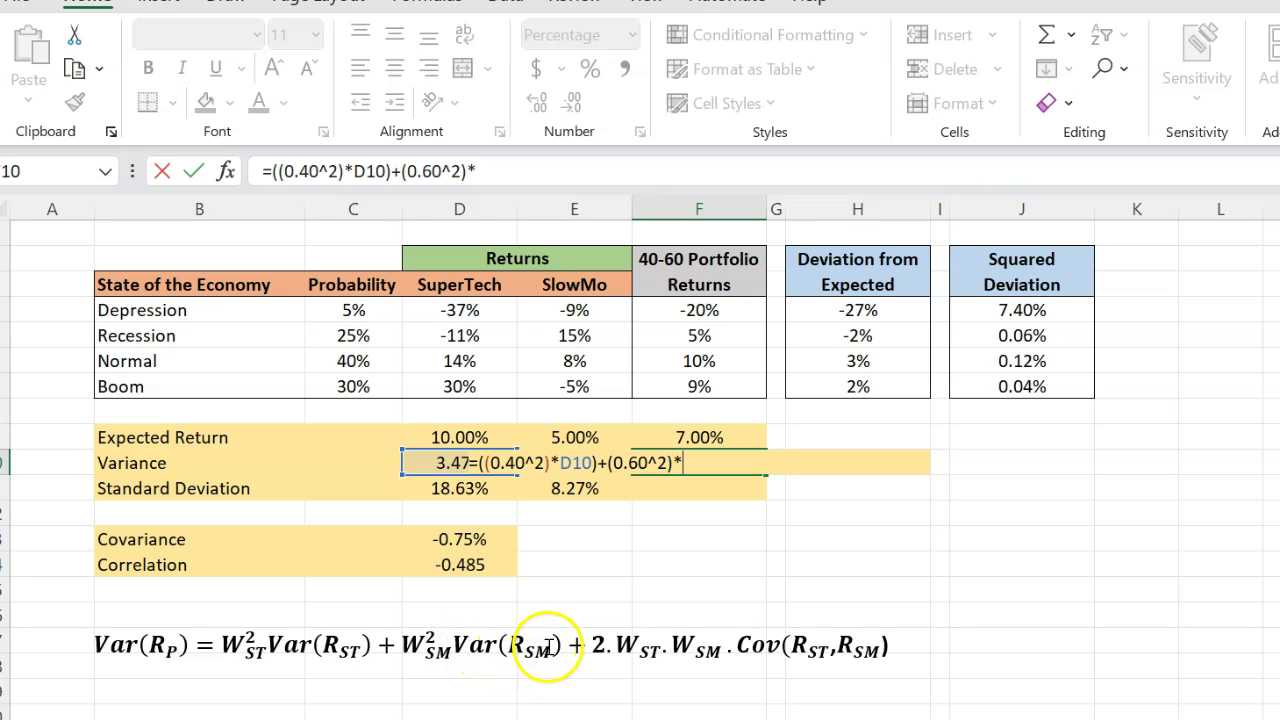
left_click(560, 463)
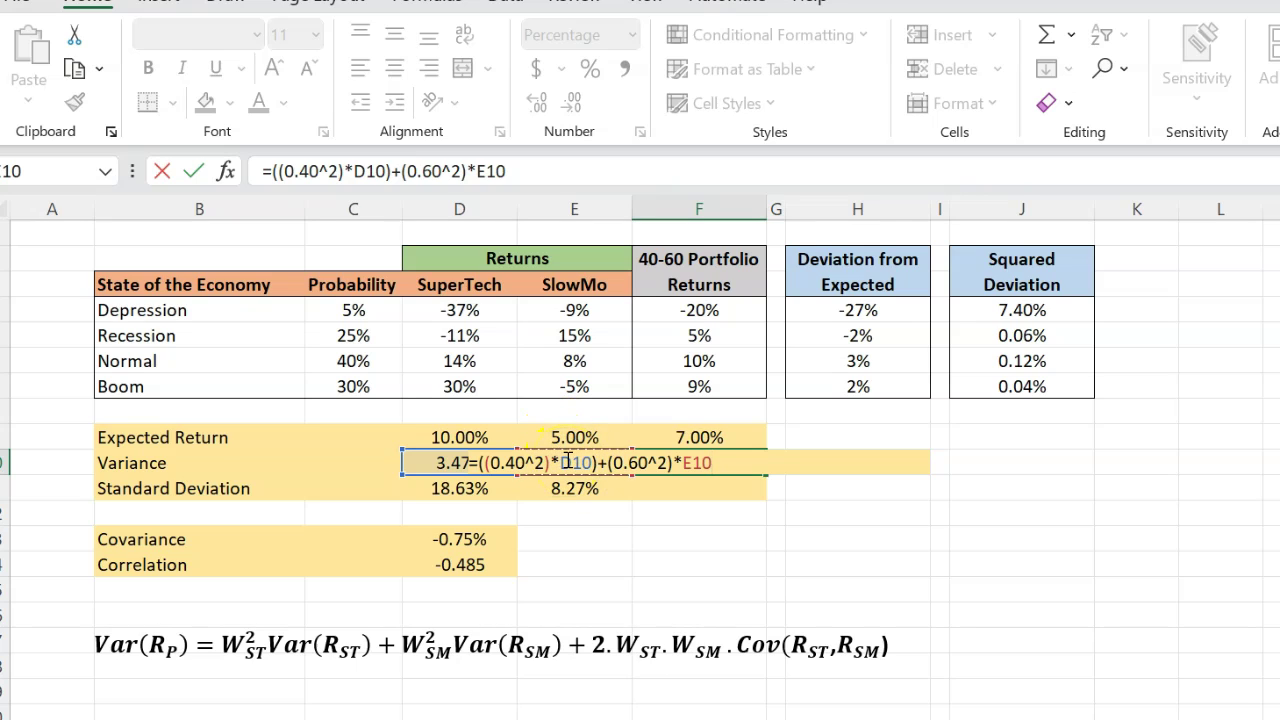
left_click(605, 463)
type("(")
left_click(737, 460)
type(")+")
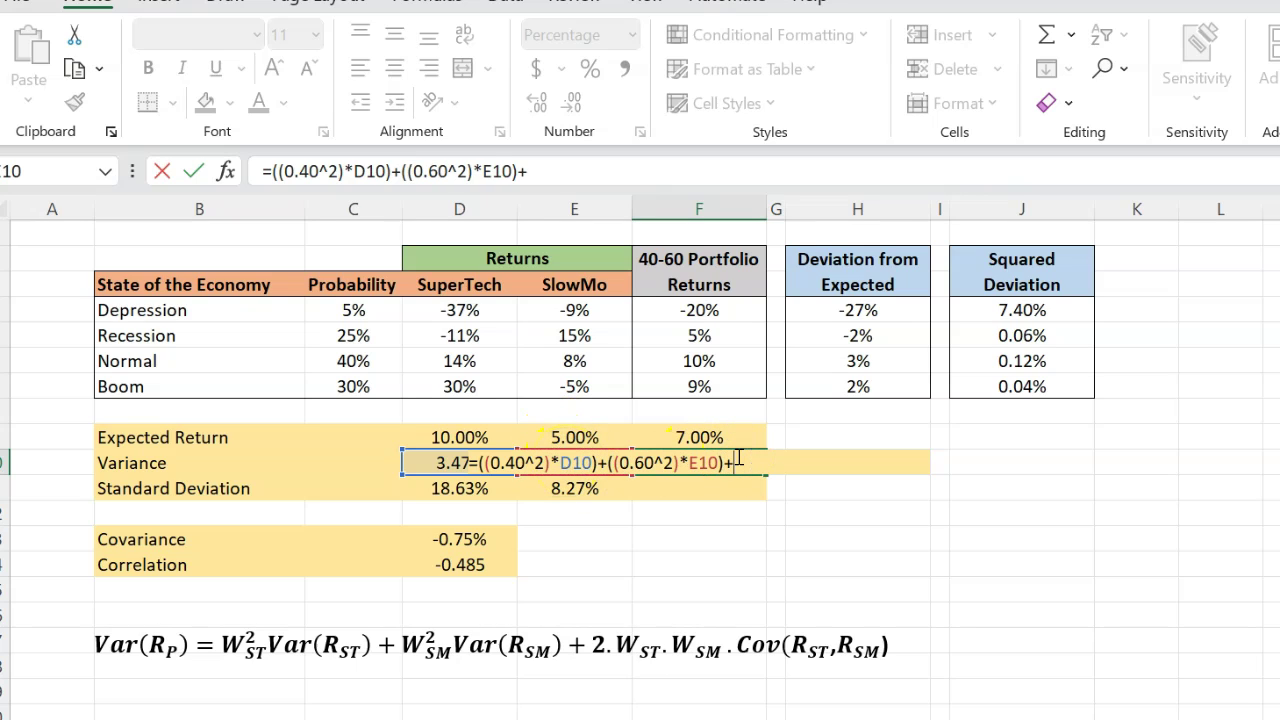
- Complete the variance formula in F10 with the covariance term 2*(0.40)*(0.60)*D13
type("2*(0.40")
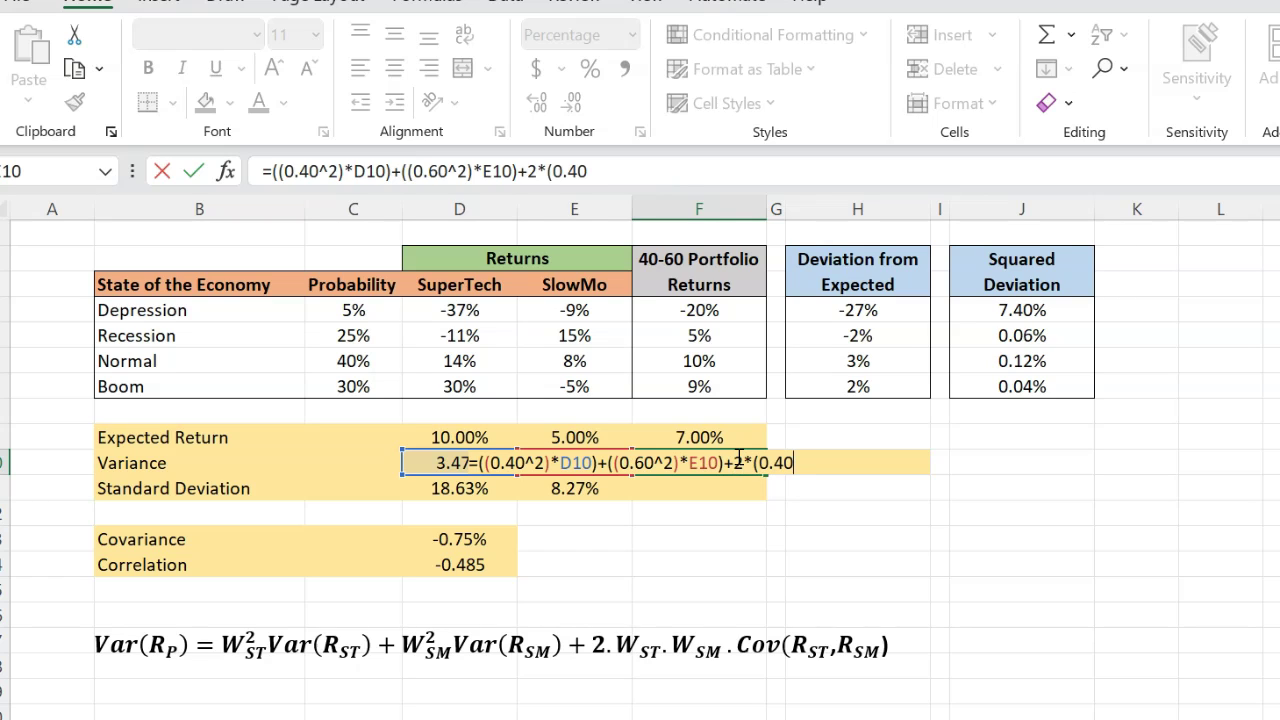
type(")*(0.60)")
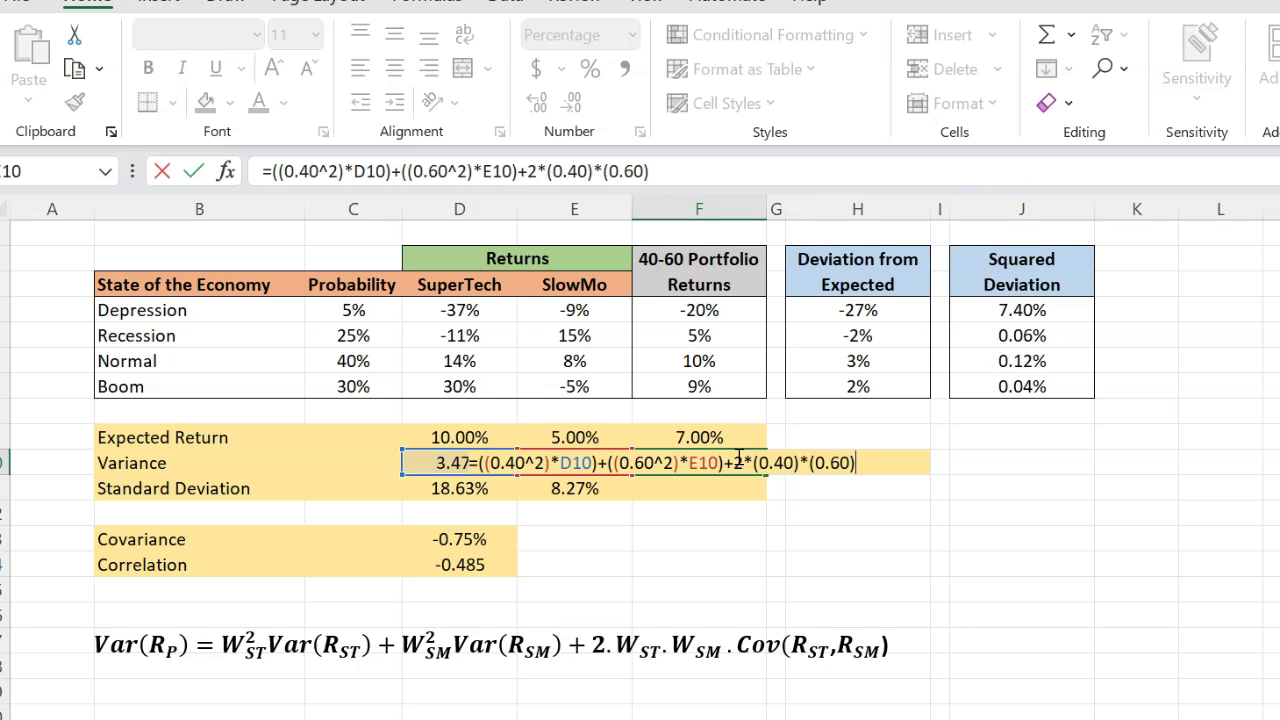
type("*")
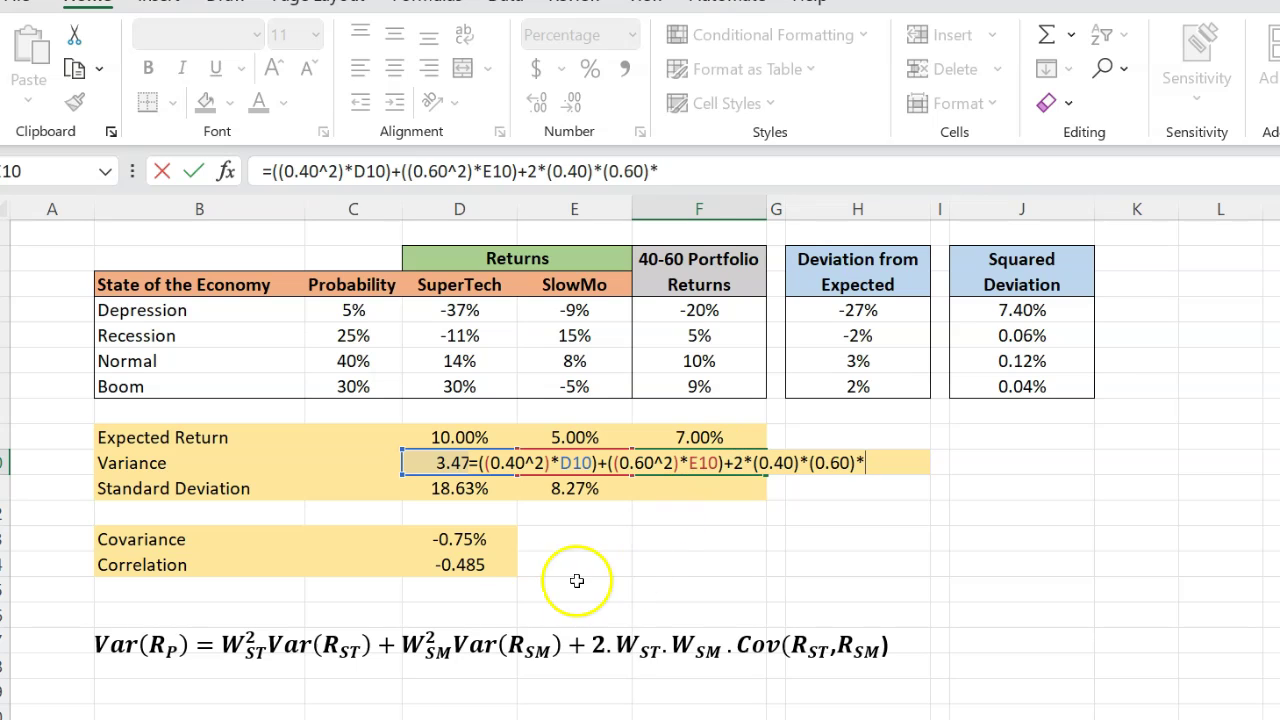
left_click(459, 540)
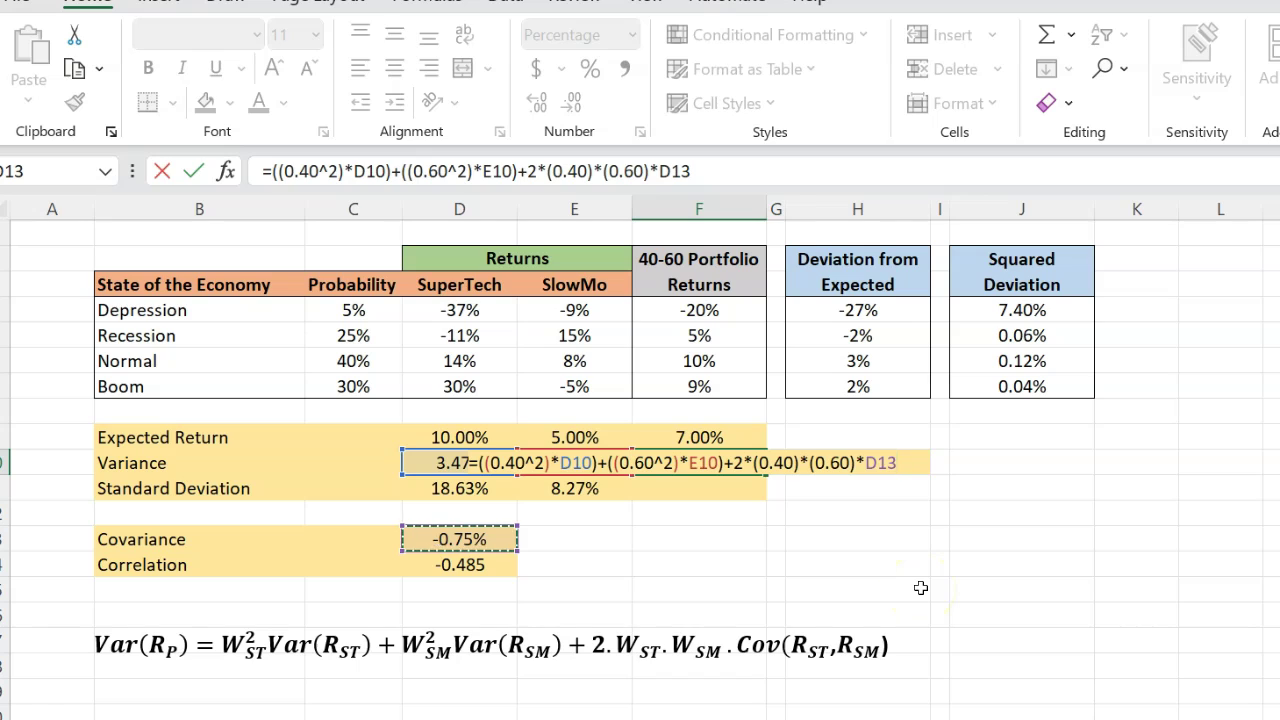
key("Return")
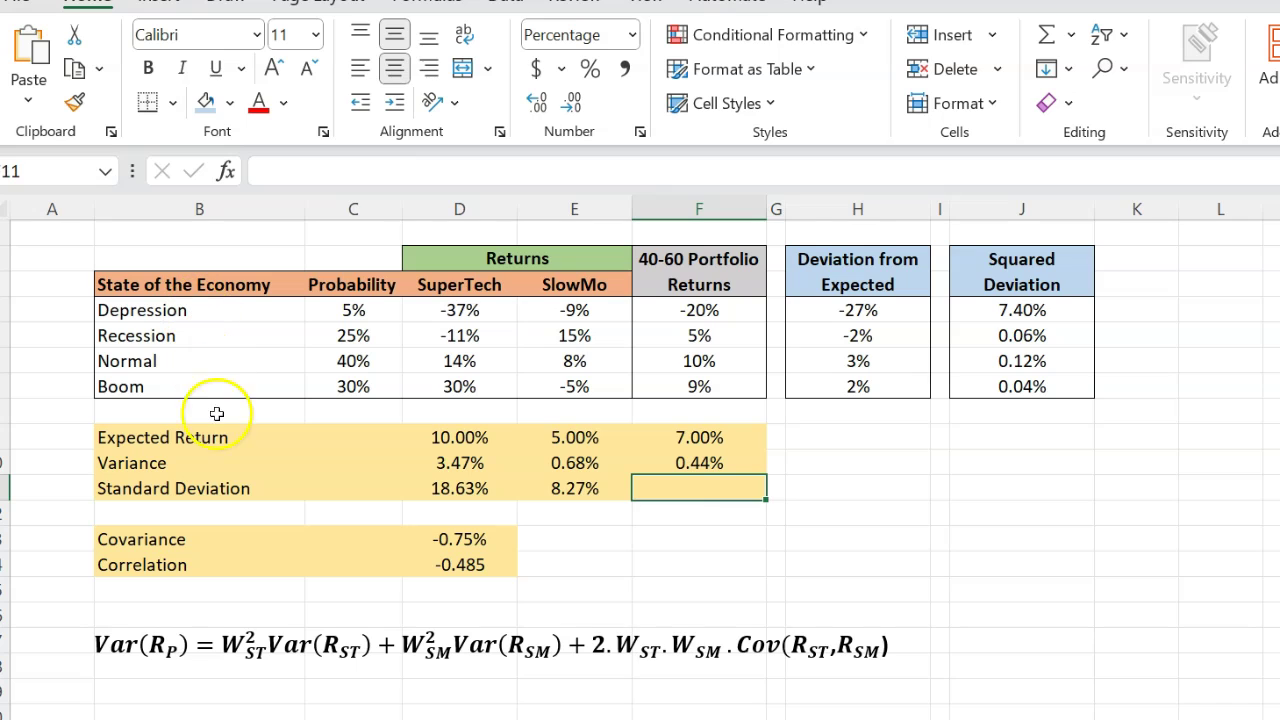
- Calculate the portfolio's standard deviation in F11 with =SQRT(F10)
type("=s")
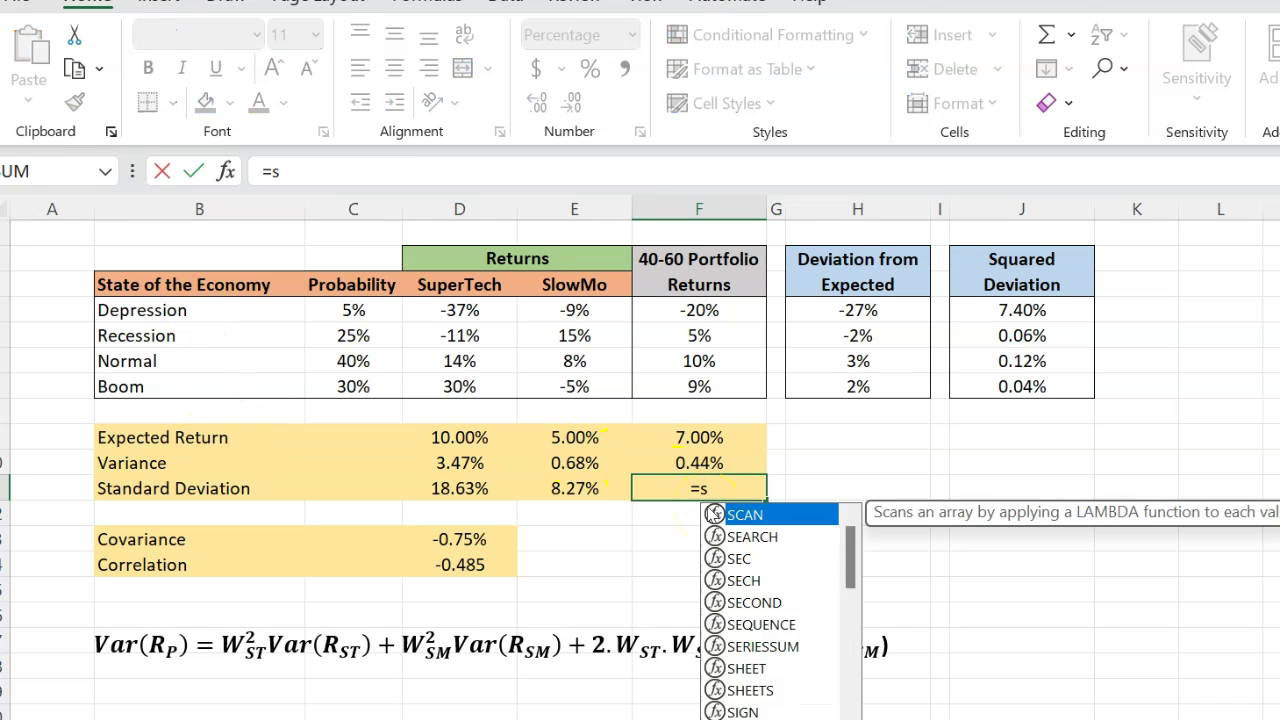
type("qrt(")
key("Up")
type(")")
key("Return")
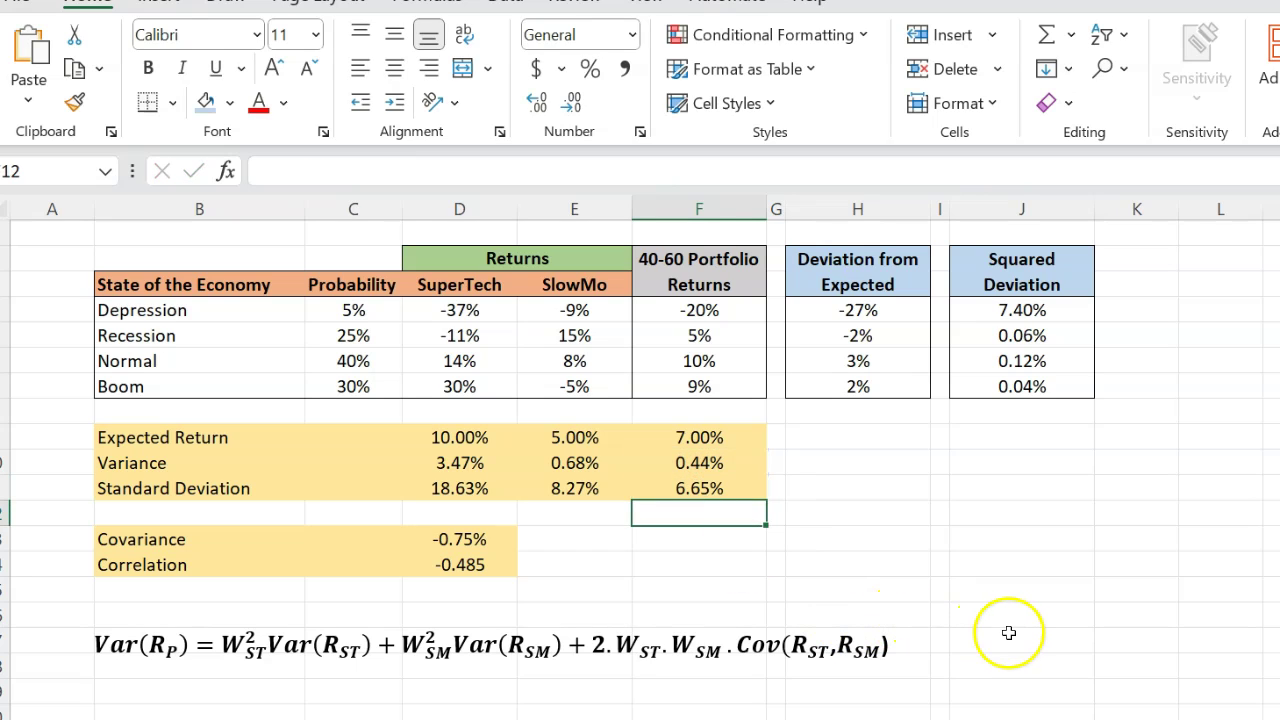